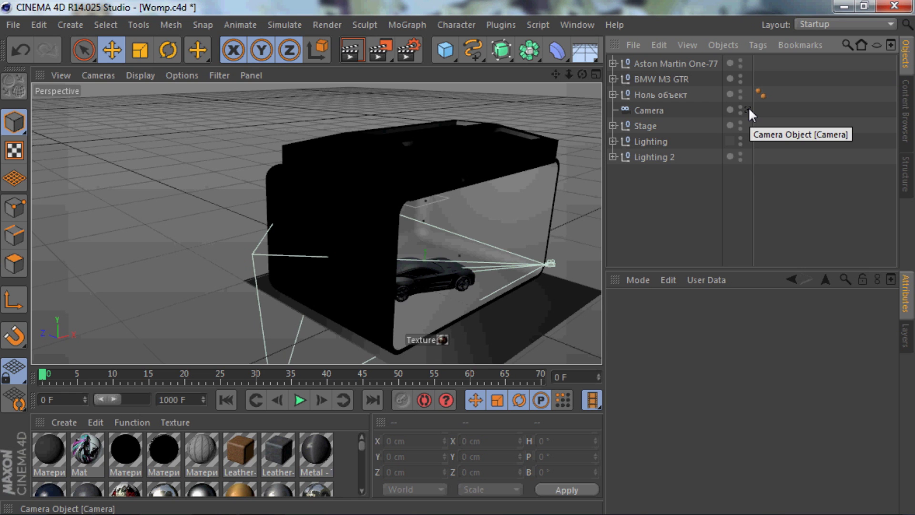
Step: Preview the scene through the Camera, return to the perspective view and inspect the Stage null
left_click(748, 110)
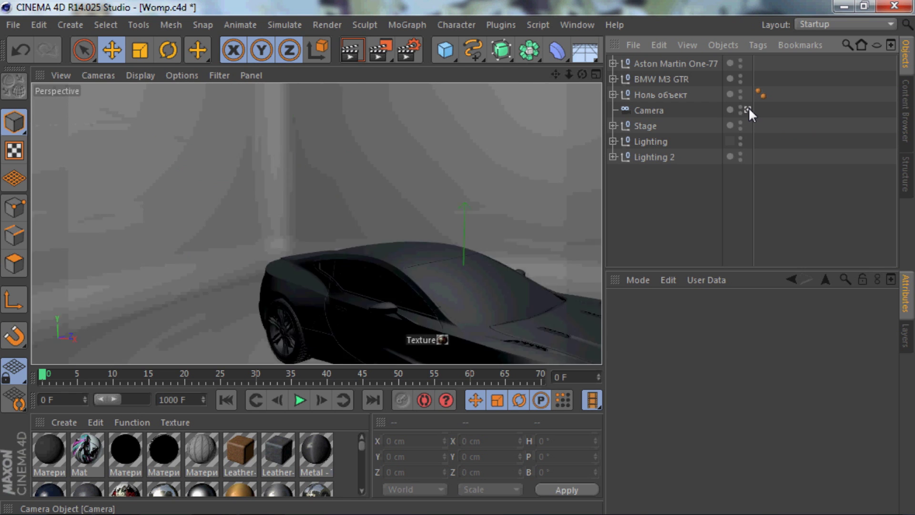
left_click(747, 110)
left_click(646, 125)
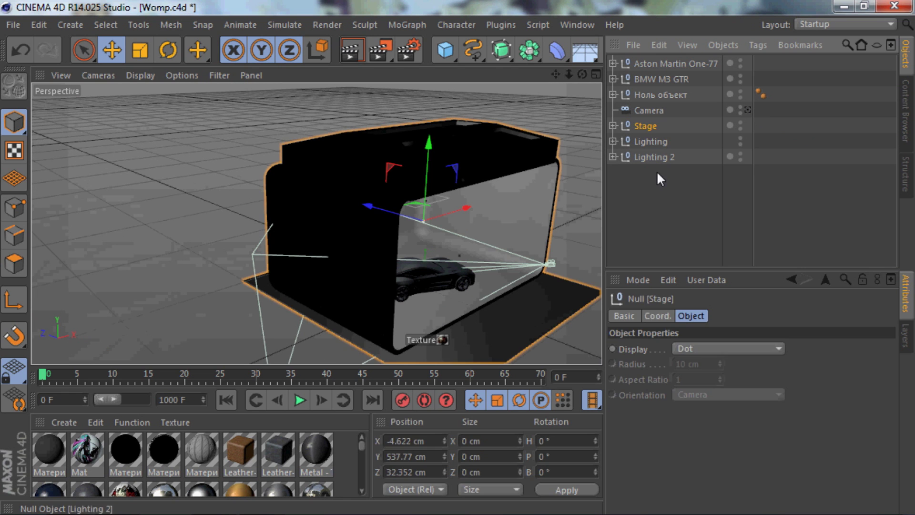
left_click(657, 171)
left_click(647, 125)
left_click(653, 176)
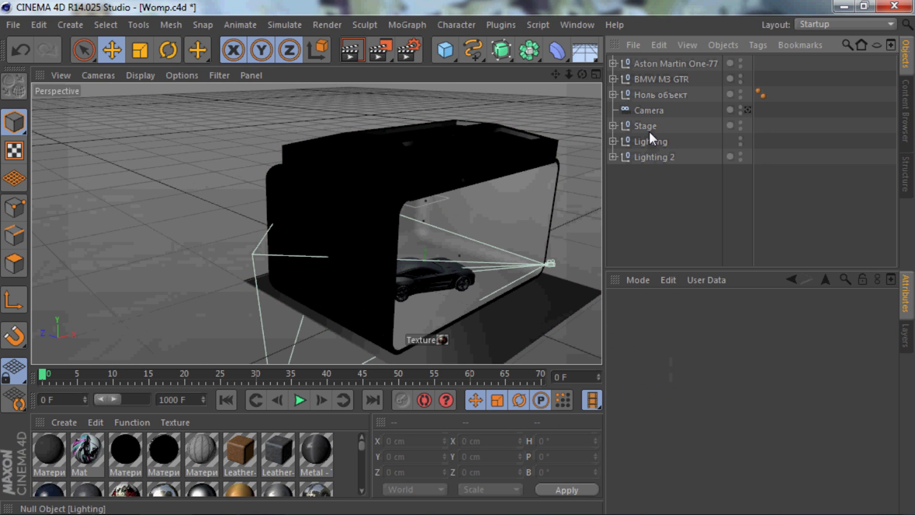
left_click(648, 125)
left_click(656, 167)
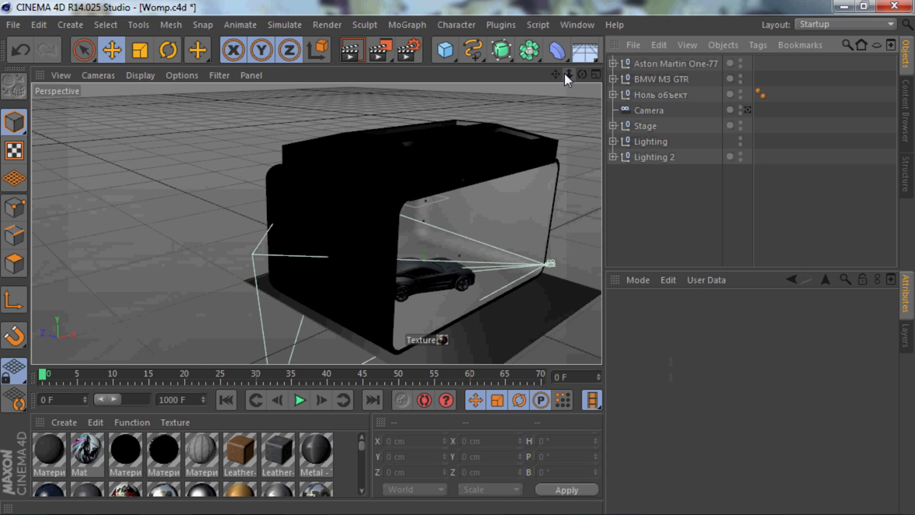
left_click_drag(567, 77, 556, 76)
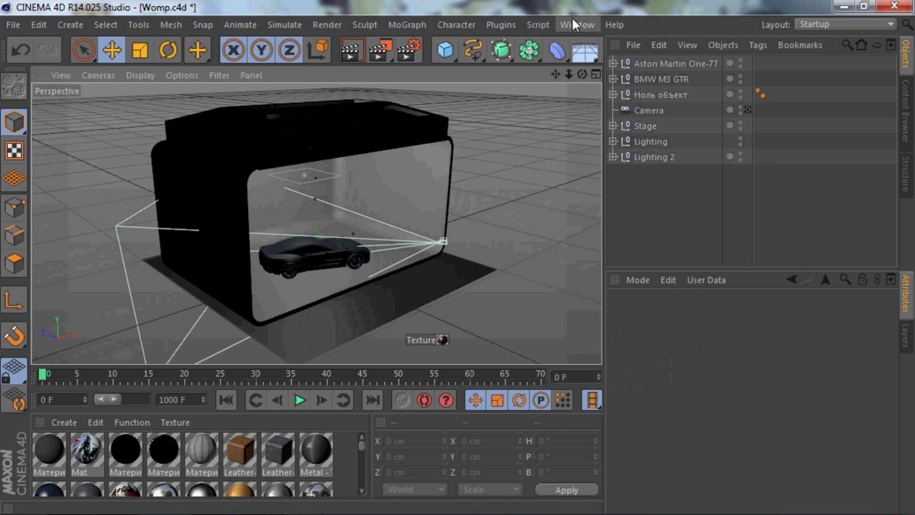
Step: Open the Content Browser and display the contents of the Premade Studios folder
left_click(572, 19)
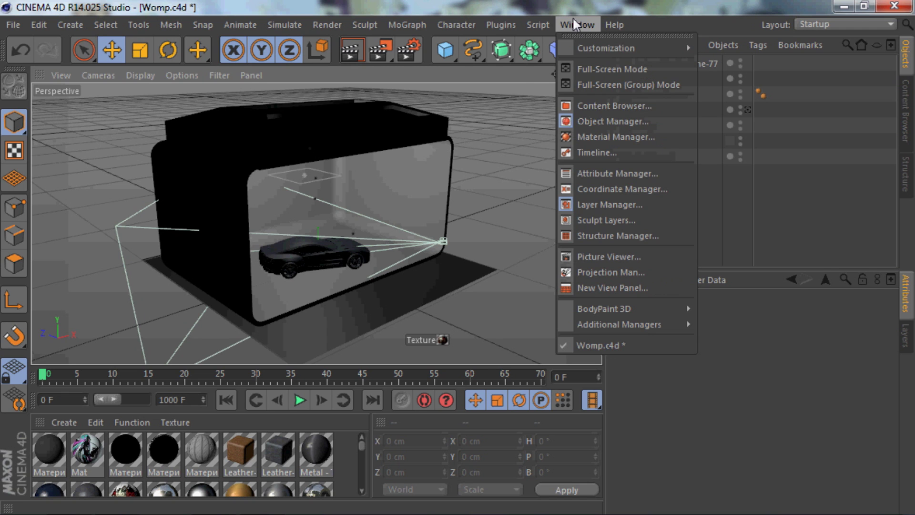
left_click(635, 122)
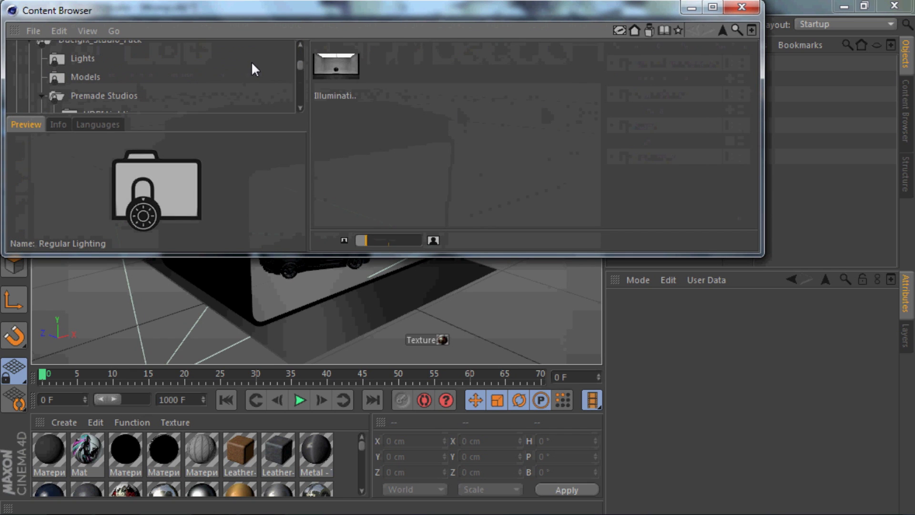
left_click(117, 97)
left_click(336, 74)
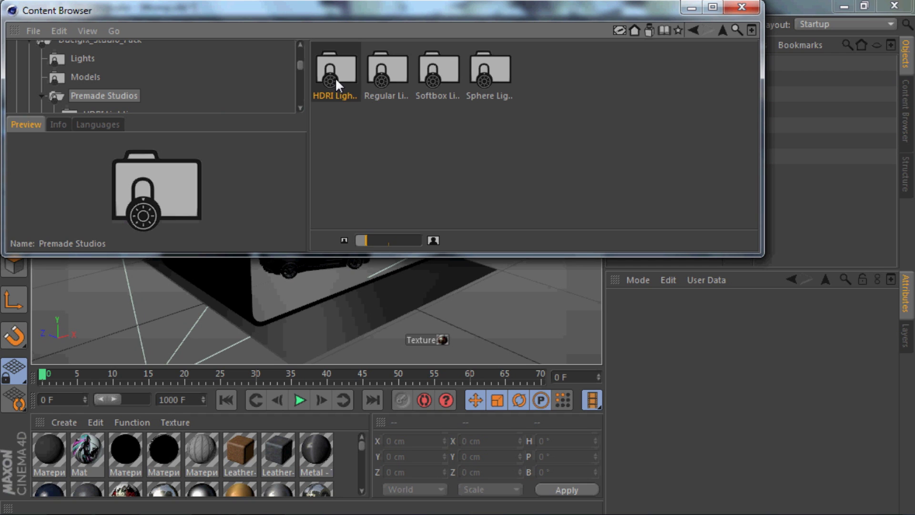
Step: Look through the HDRI Lighting, Regular Lighting and Softbox Lighting folders of the premade studios
left_click(300, 107)
left_click(301, 107)
left_click(106, 94)
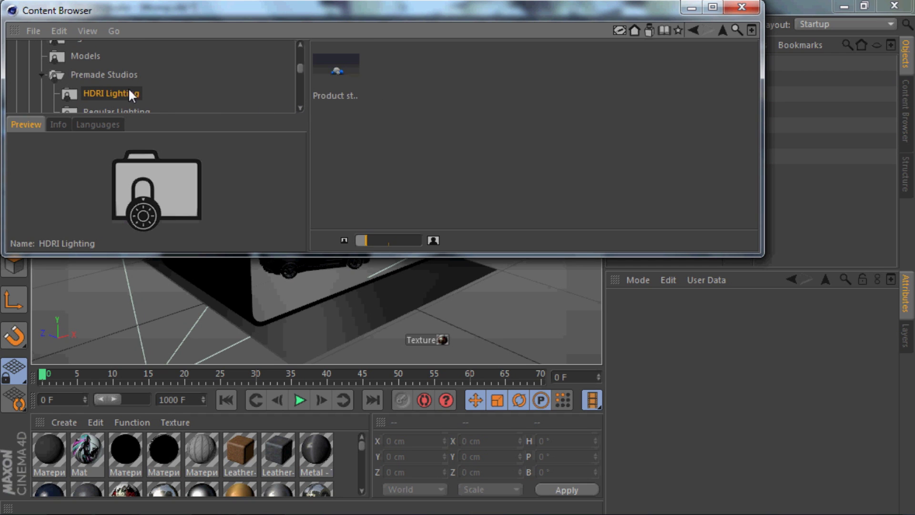
left_click(121, 109)
left_click(299, 107)
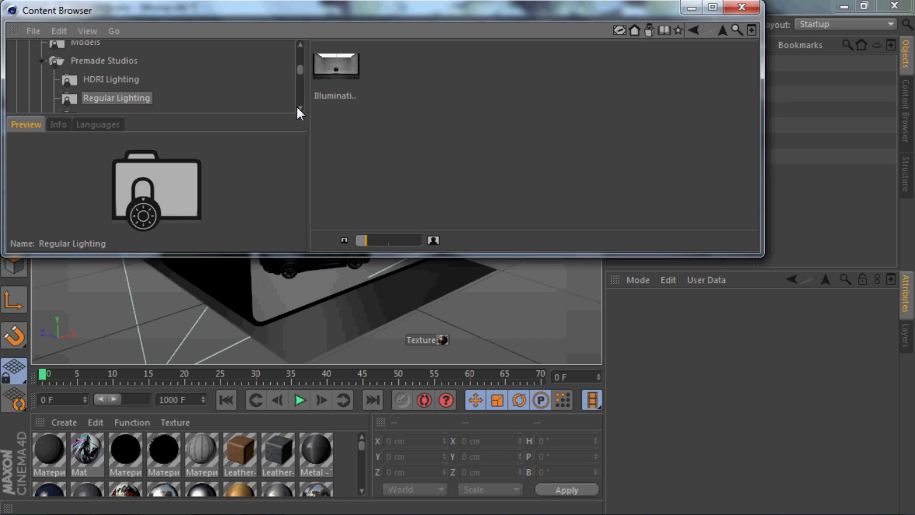
left_click(299, 107)
left_click(143, 107)
left_click(123, 88)
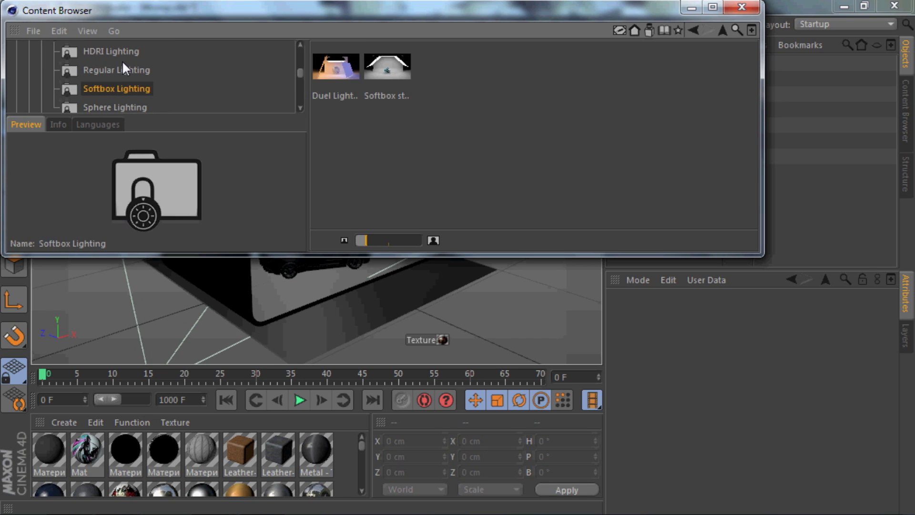
Step: Preview Illuminating Studio.c4d in the Regular Lighting folder and close the Content Browser
left_click(123, 67)
left_click(339, 61)
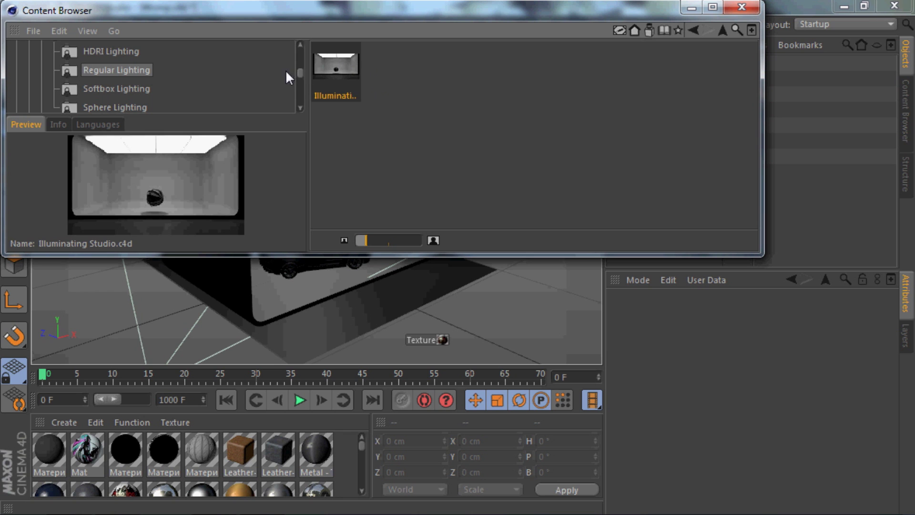
left_click(415, 117)
left_click(328, 70)
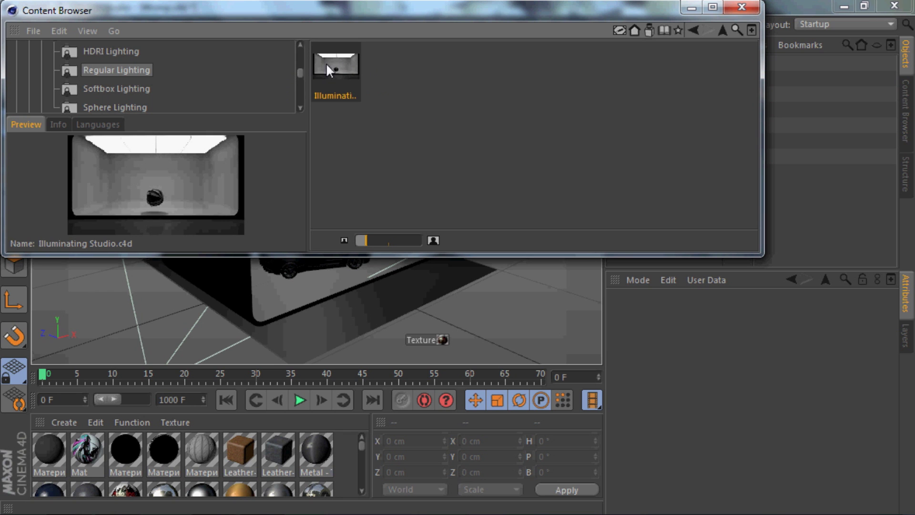
left_click(471, 110)
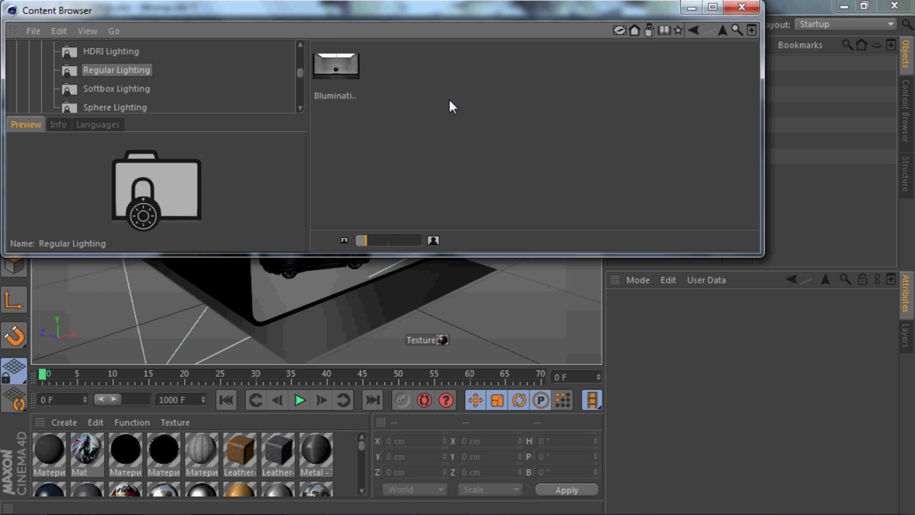
left_click(745, 7)
Step: Inspect where the Lighting and Lighting 2 nulls sit in the studio from a slightly different angle
left_click(661, 141)
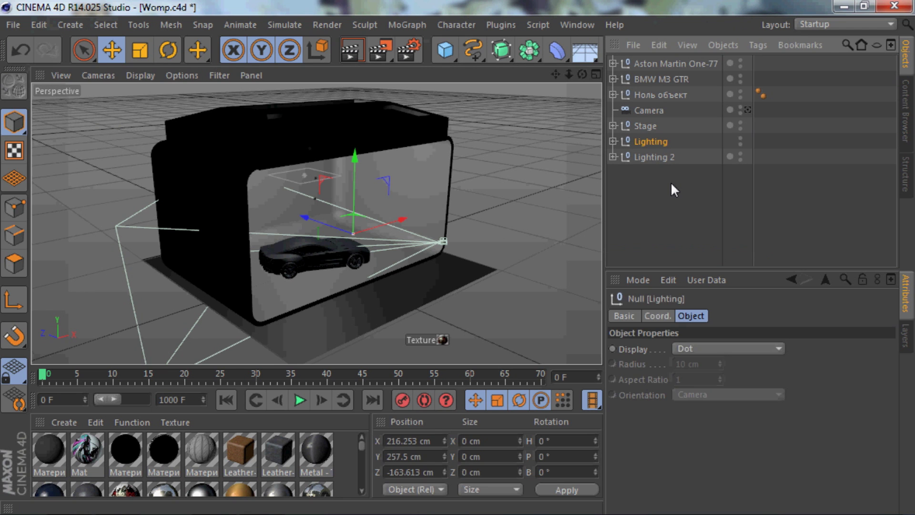
left_click(670, 181)
left_click_drag(581, 74, 574, 143)
left_click(645, 141)
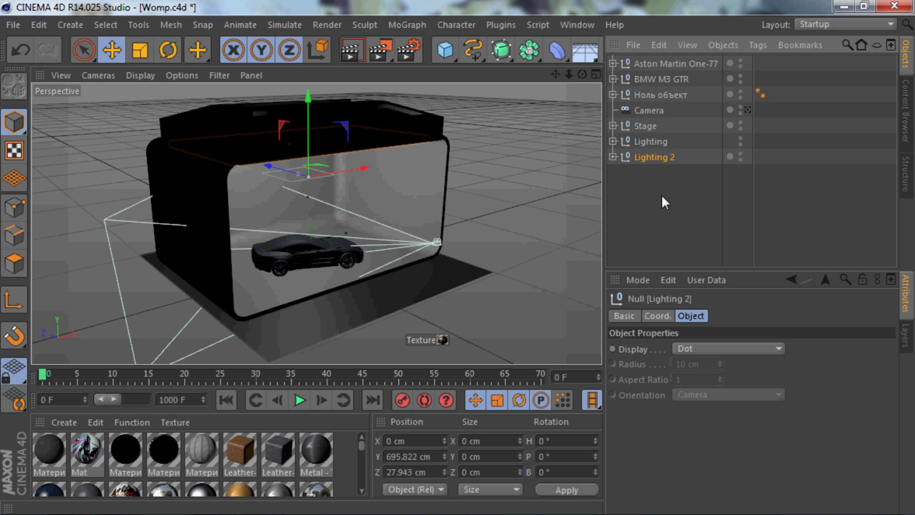
Step: Expand the Lighting null, inspect its HDRI and reflection objects, and collapse it again
left_click(634, 141)
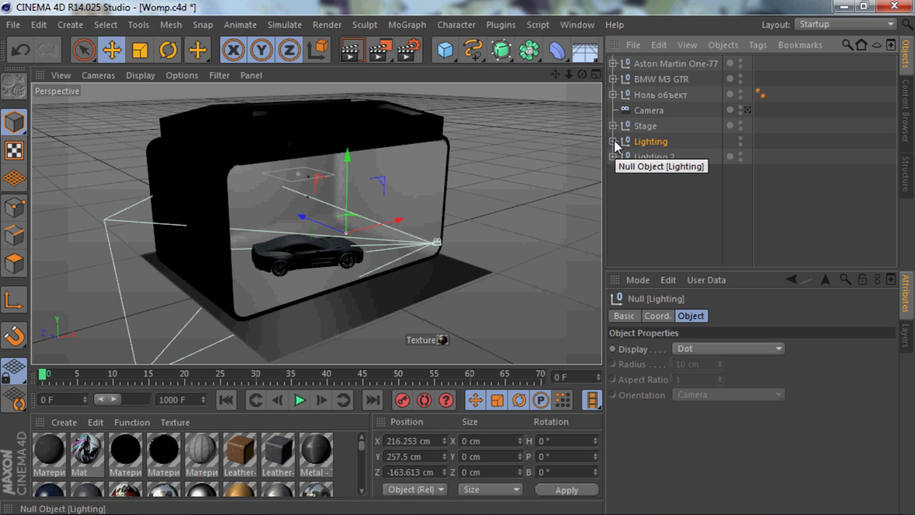
left_click(613, 142)
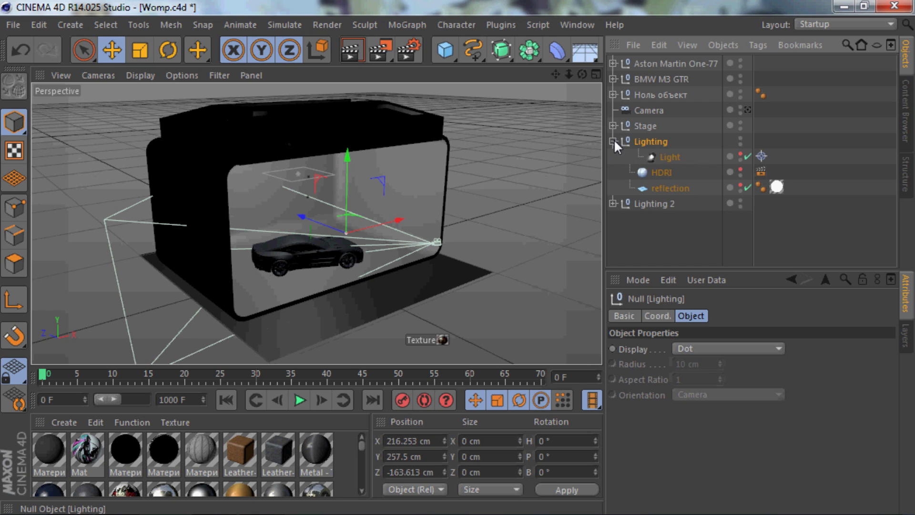
left_click(663, 174)
left_click(670, 188)
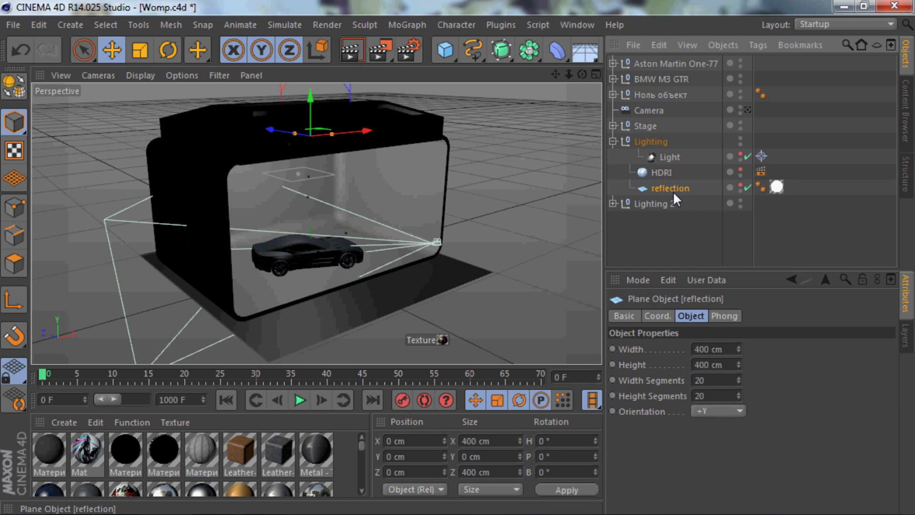
left_click(613, 142)
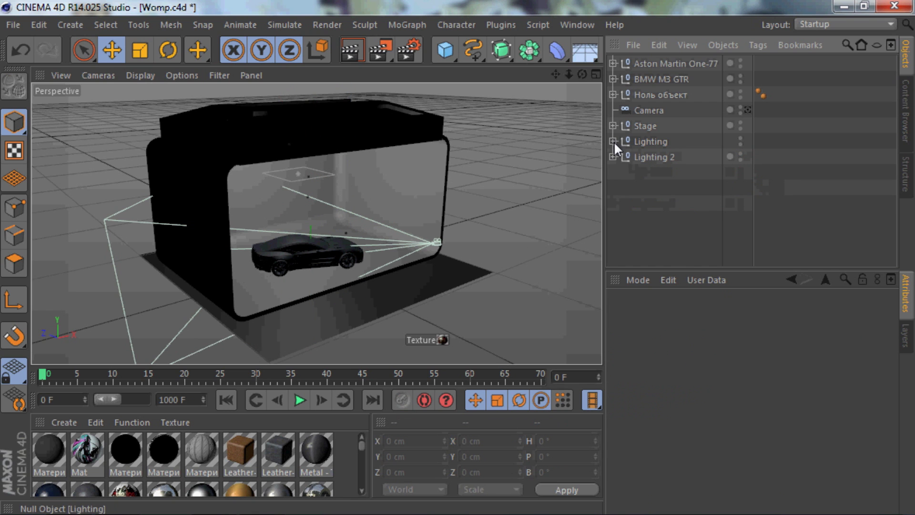
Step: Review the scene's groups one by one, covering Aston Martin One-77, Stage, Lighting and Lighting 2
left_click(653, 157)
left_click(653, 184)
left_click_drag(582, 75, 552, 77)
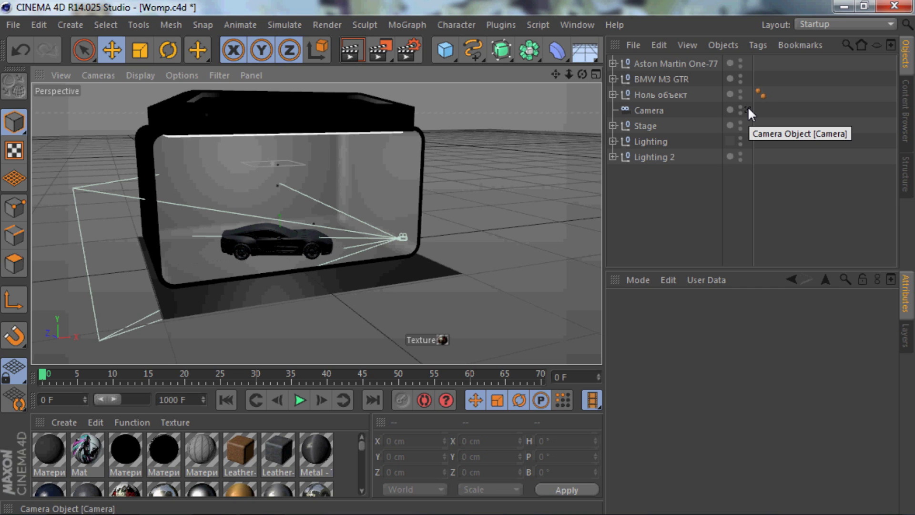
left_click(651, 94)
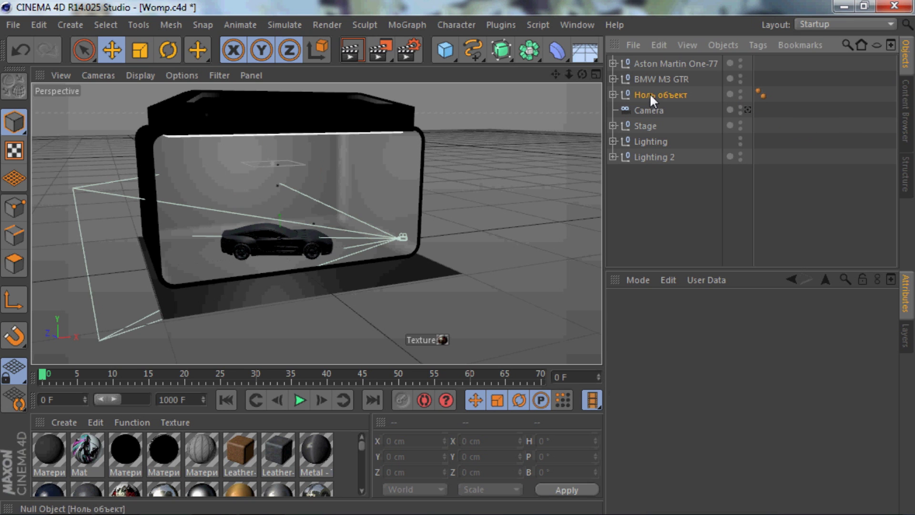
left_click(671, 63)
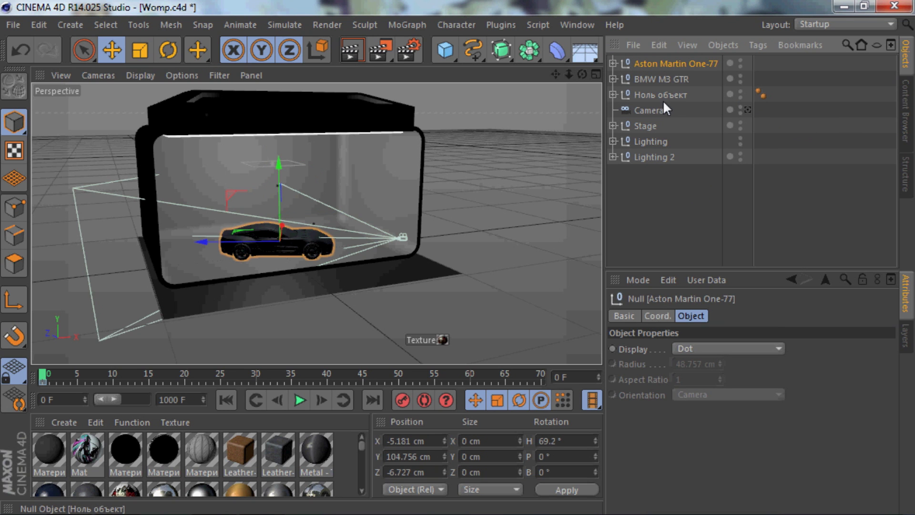
left_click(653, 126)
left_click(652, 142)
left_click(653, 157)
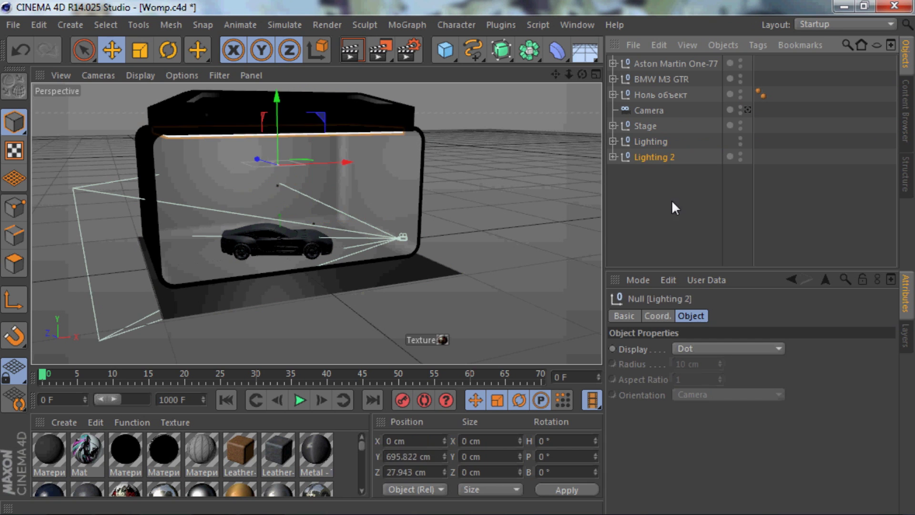
left_click(670, 199)
Step: Select the Camera, view the car's front through it, and return to the perspective view
left_click(651, 110)
left_click(747, 110)
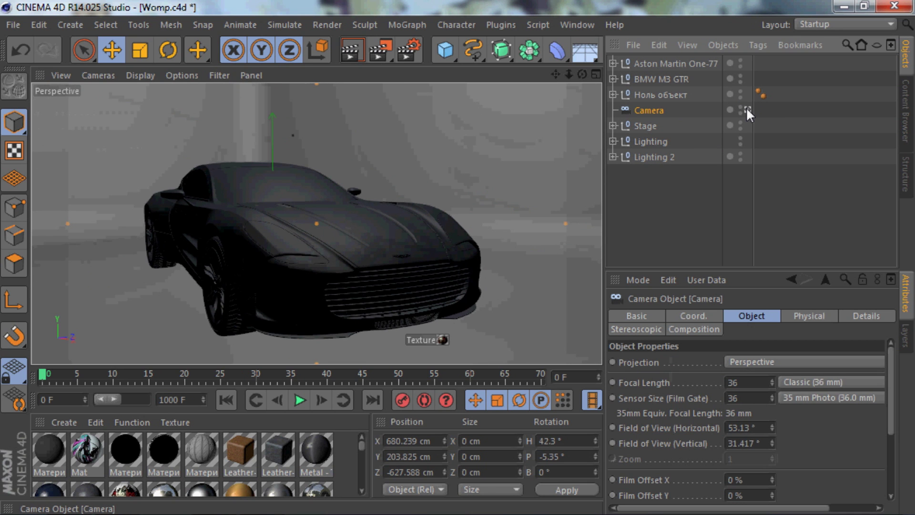
left_click(667, 209)
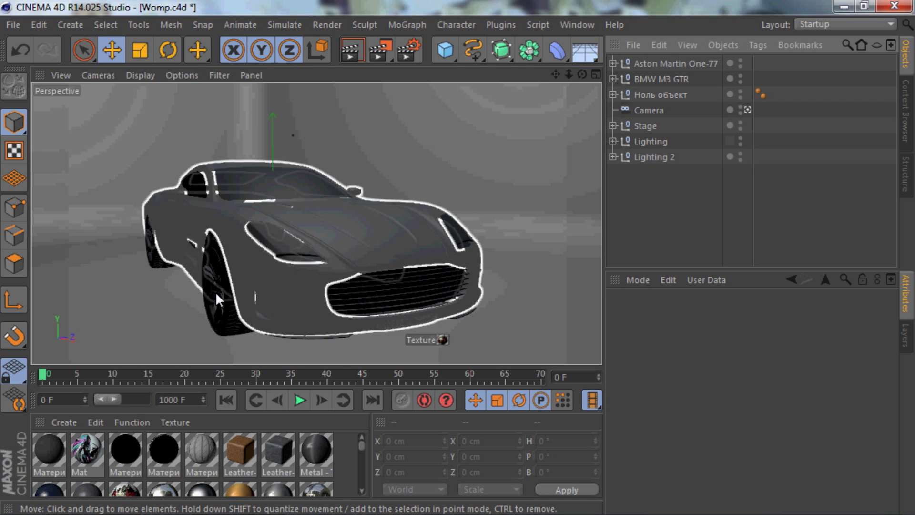
left_click(747, 110)
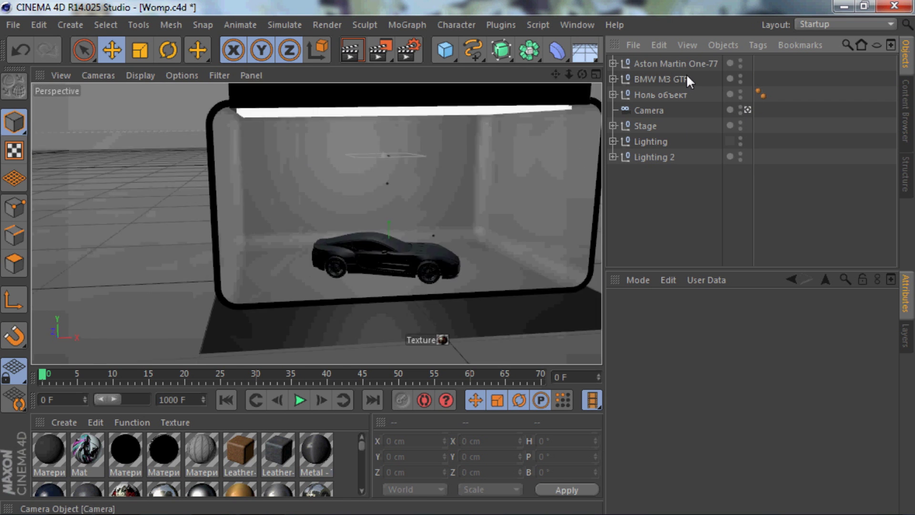
Step: Highlight the Aston Martin One-77 group in the studio and clear the selection
left_click(671, 63)
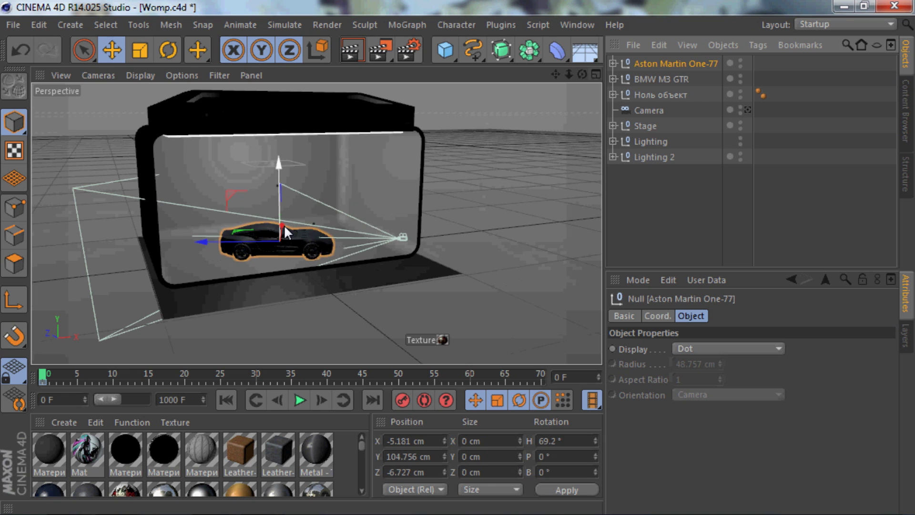
left_click(737, 231)
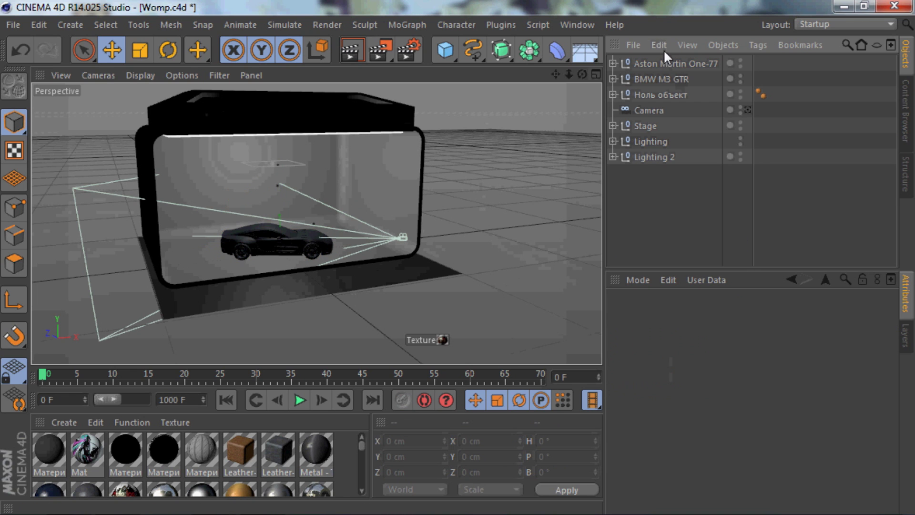
left_click(670, 63)
left_click(682, 194)
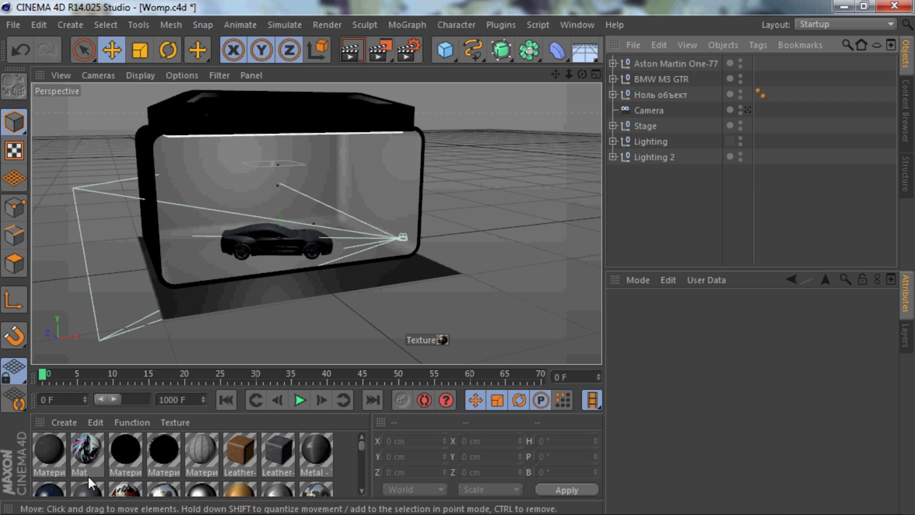
Step: Switch to the TF3DM website in the browser, open the Vehicles category and filter the models by .obj format
left_click(57, 507)
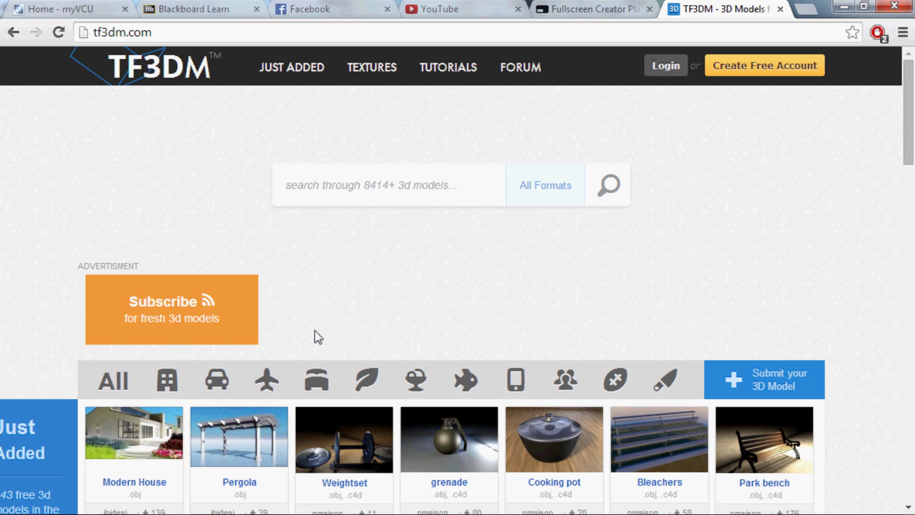
left_click(222, 370)
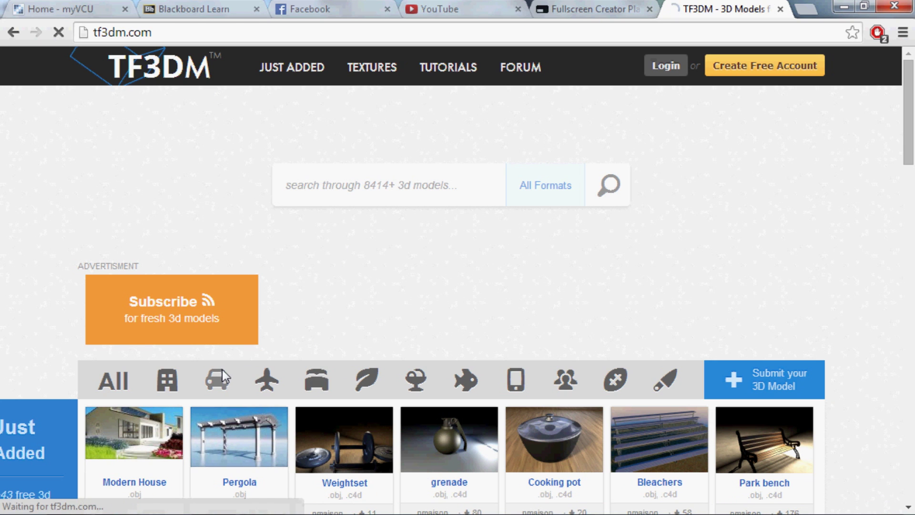
scroll(376, 312, "down", 6)
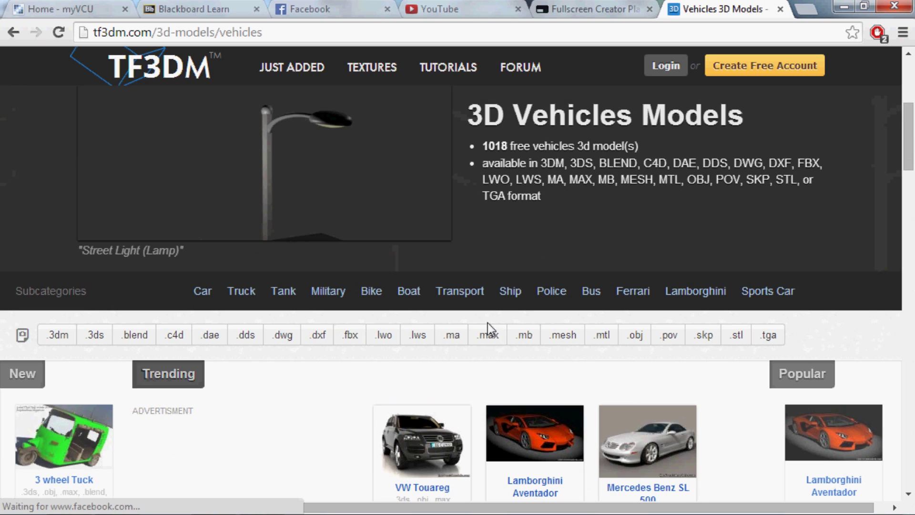
left_click(634, 335)
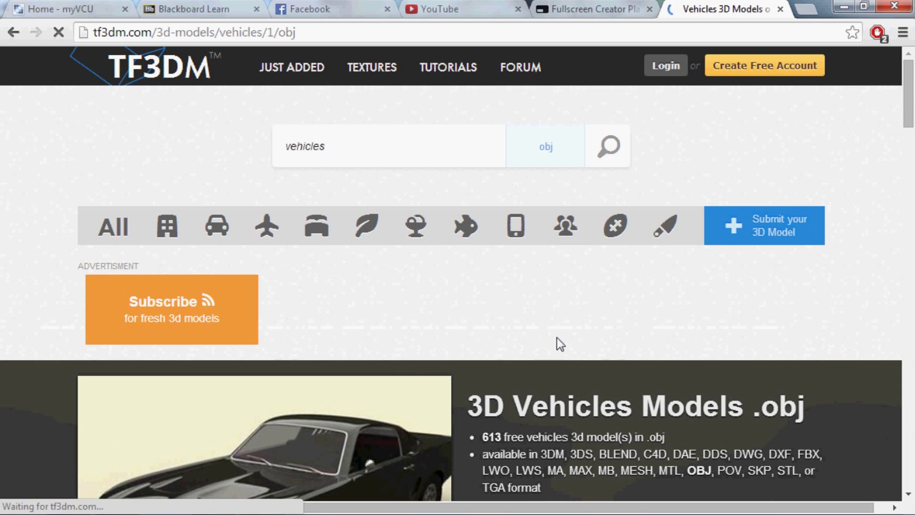
scroll(556, 338, "down", 7)
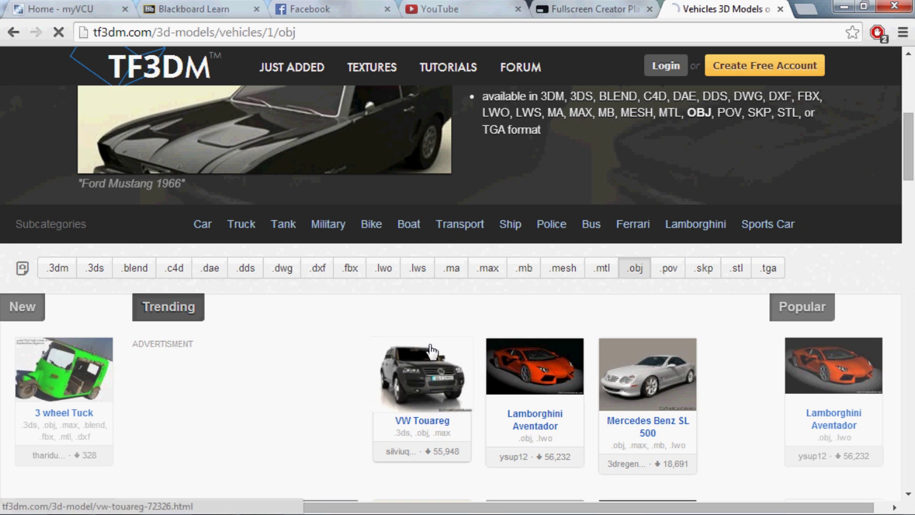
Step: Filter the TF3DM vehicle models by .c4d format and browse through the listed models
left_click(172, 267)
scroll(413, 338, "down", 7)
scroll(413, 338, "down", 5)
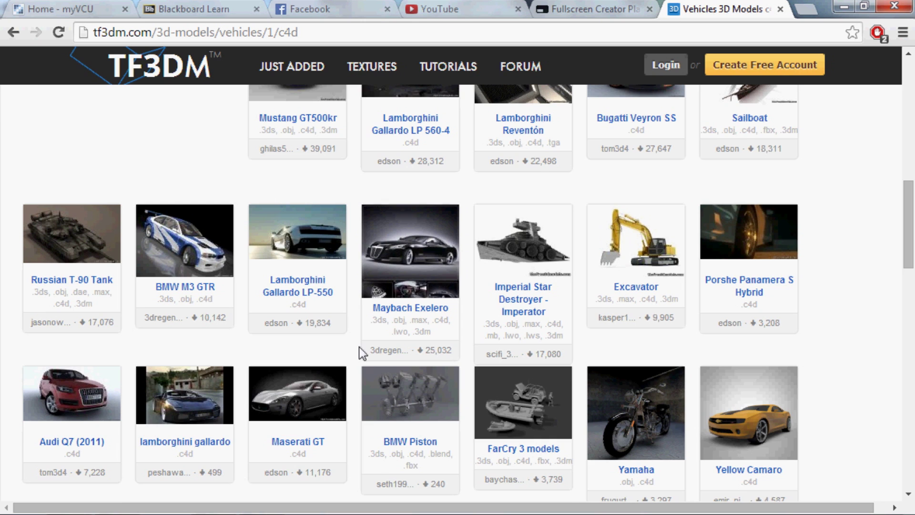
scroll(444, 366, "up", 2)
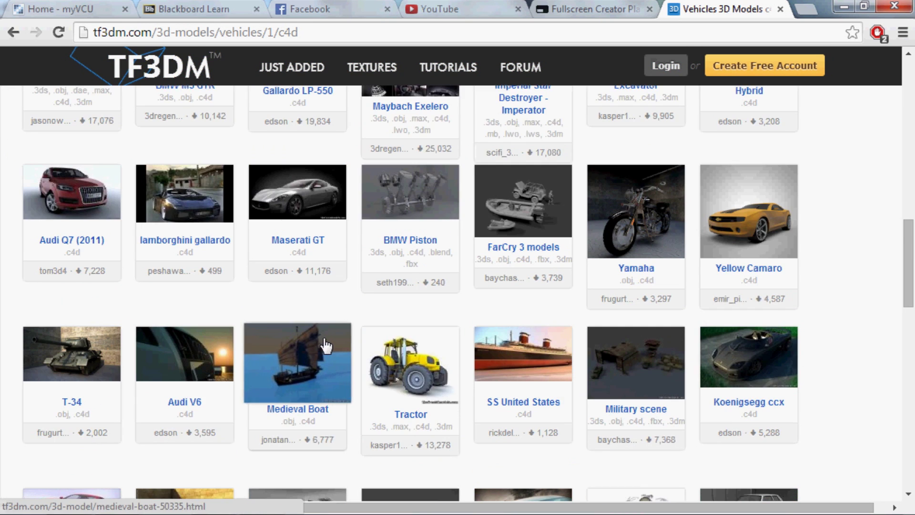
scroll(328, 362, "down", 3)
scroll(286, 410, "down", 3)
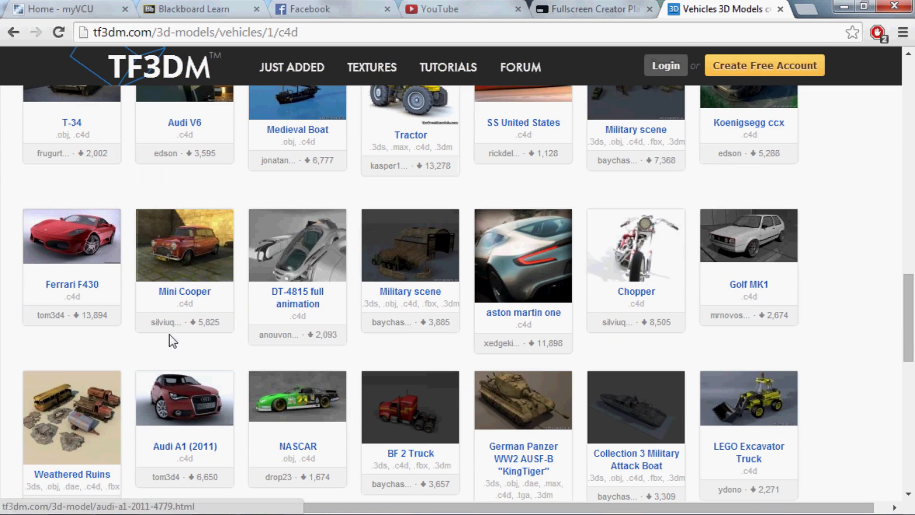
Step: Open the Mini Cooper model page, view its second preview image, and go back to the .c4d vehicle list
left_click(190, 238)
scroll(42, 293, "down", 6)
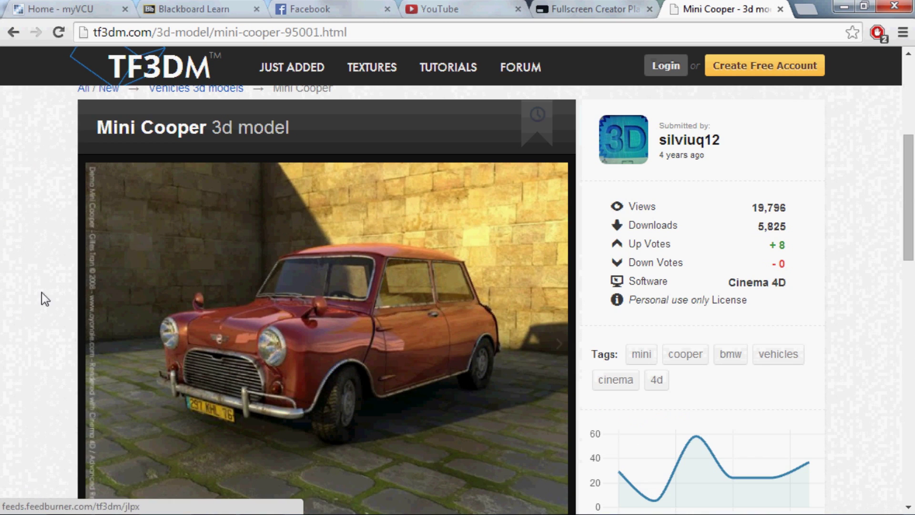
scroll(3, 305, "down", 5)
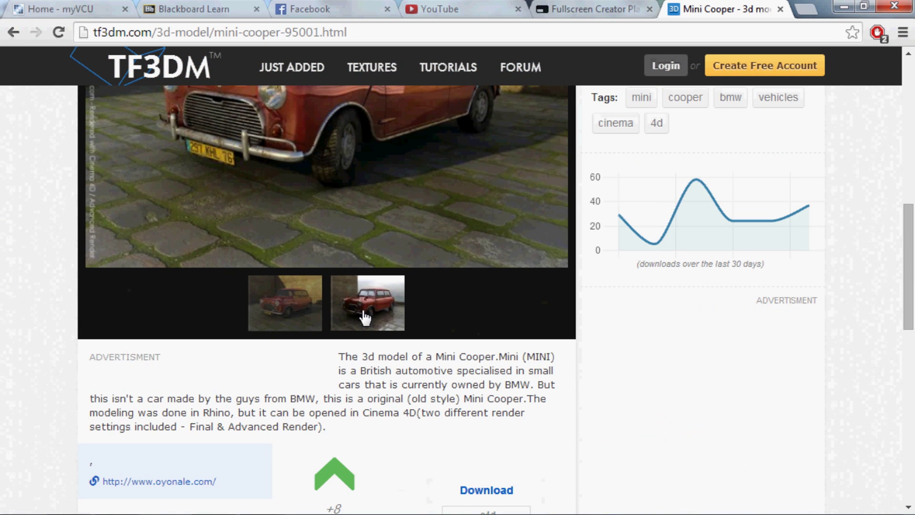
left_click(364, 317)
scroll(4, 296, "up", 5)
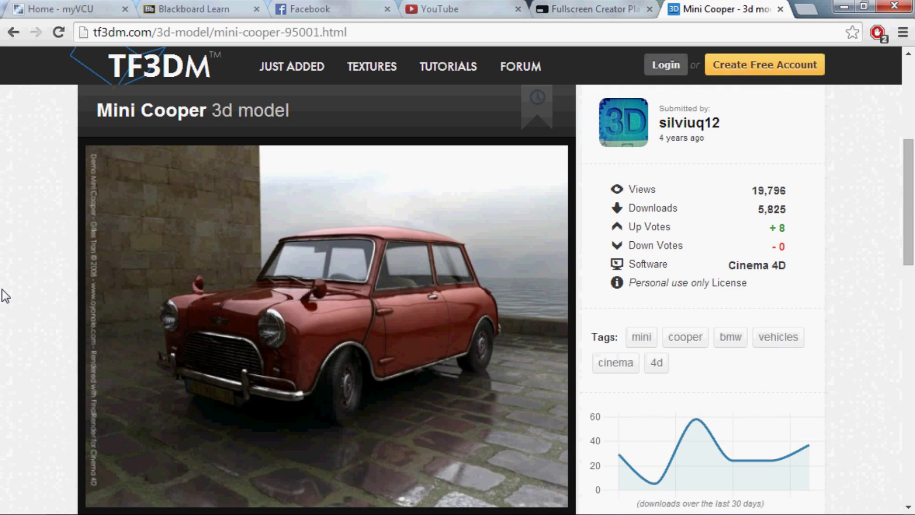
left_click(13, 32)
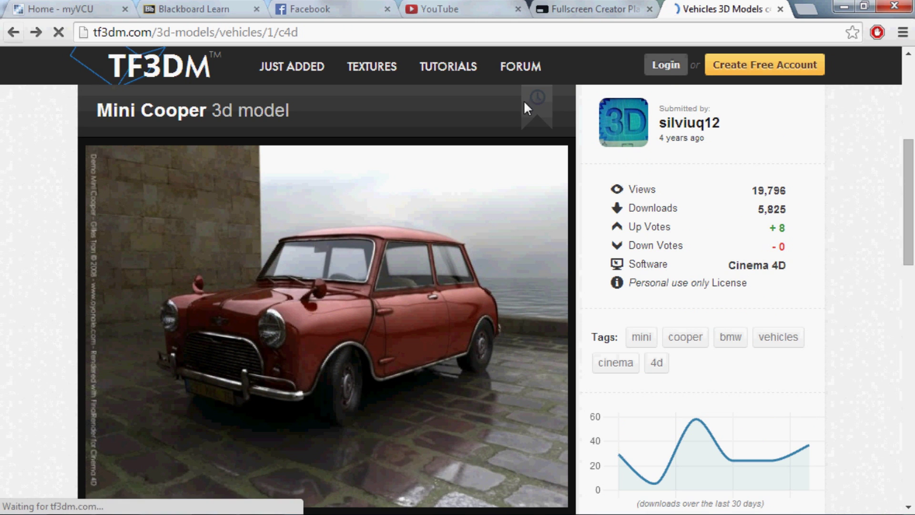
scroll(790, 127, "up", 5)
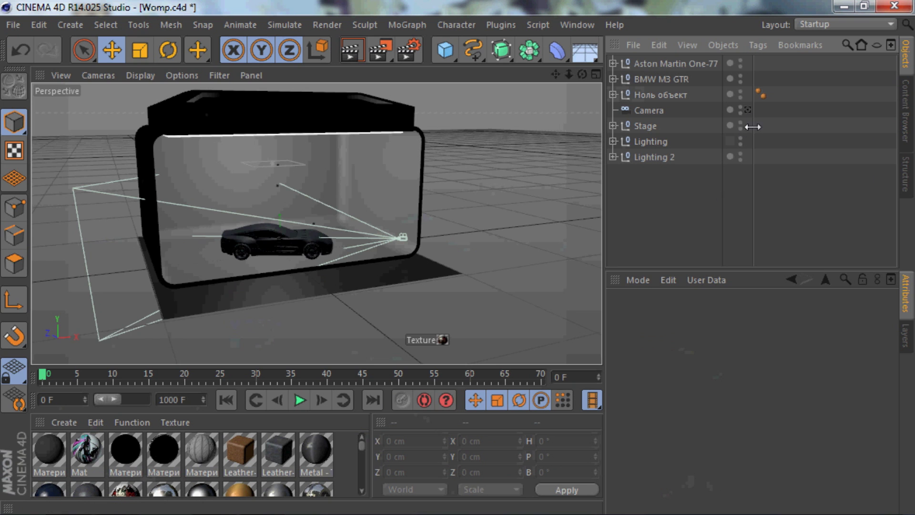
Step: Switch to Cinema 4D, view the car through the Camera, and look over the scene's materials, including the tinted and glossy ones
left_click(747, 109)
left_click_drag(364, 447, 356, 483)
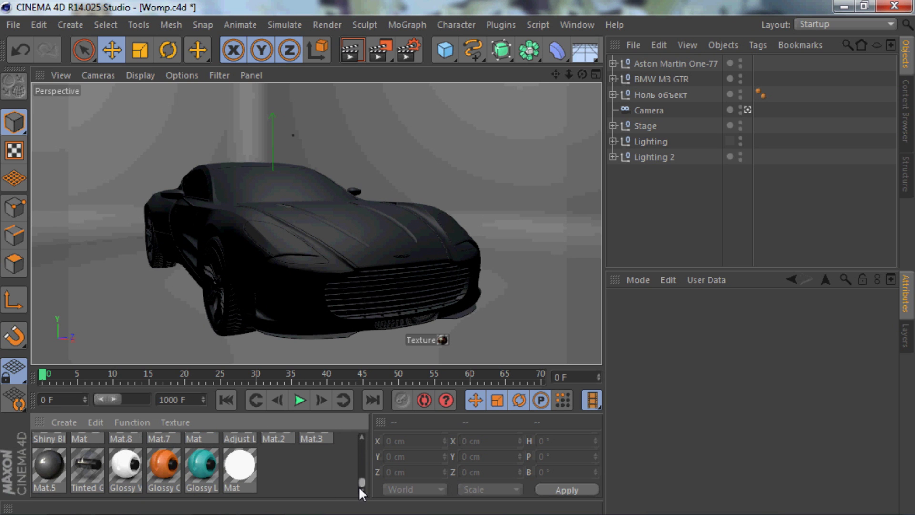
left_click(96, 467)
left_click(301, 475)
mouse_move(361, 478)
left_mouse_down()
mouse_move(368, 470)
mouse_move(356, 481)
left_mouse_up()
left_click(205, 468)
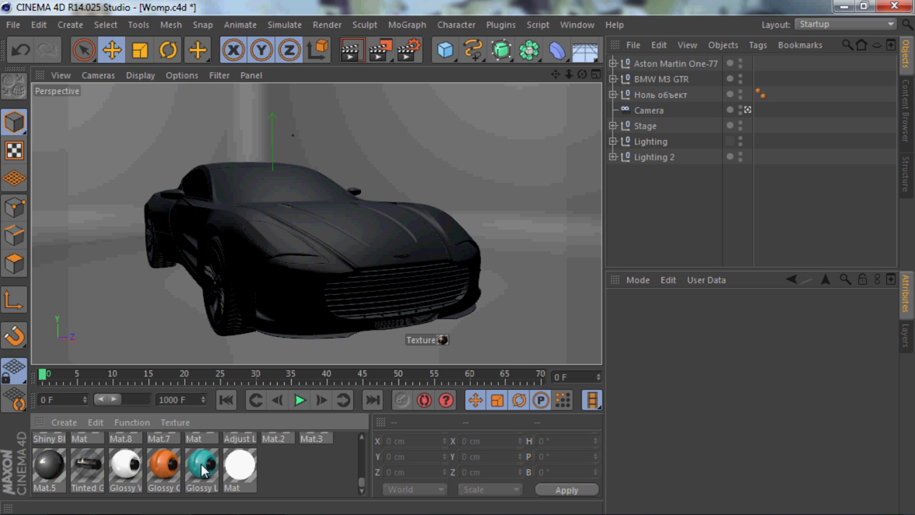
left_click(274, 472)
left_click(96, 456)
left_click(269, 456)
left_click_drag(356, 477, 369, 441)
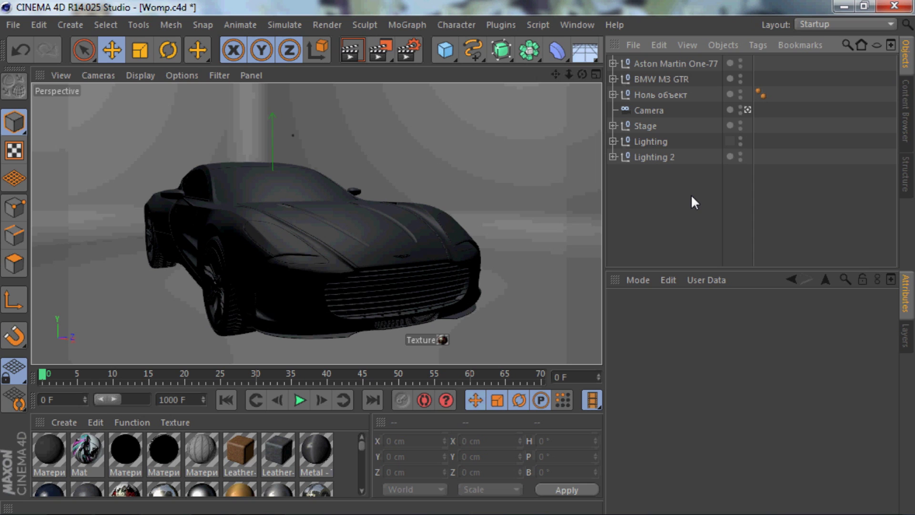
left_click(660, 63)
left_click(678, 187)
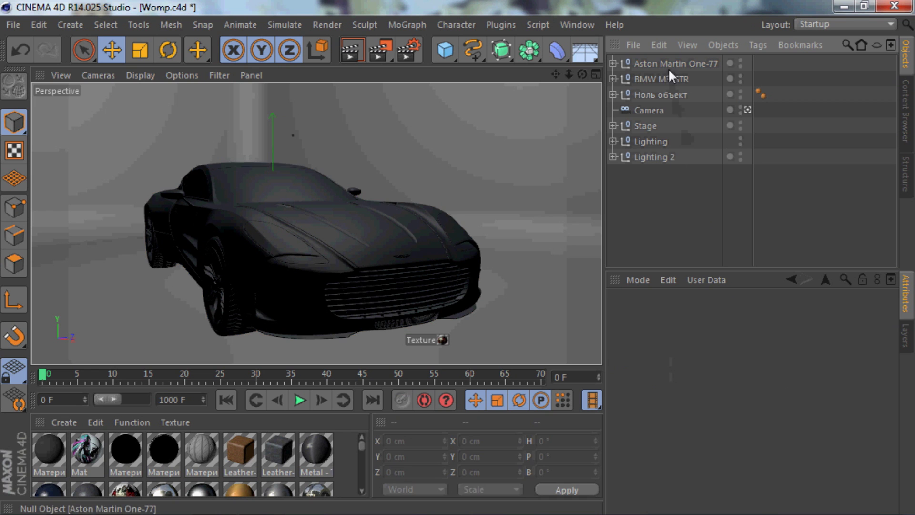
left_click(669, 69)
left_click(666, 193)
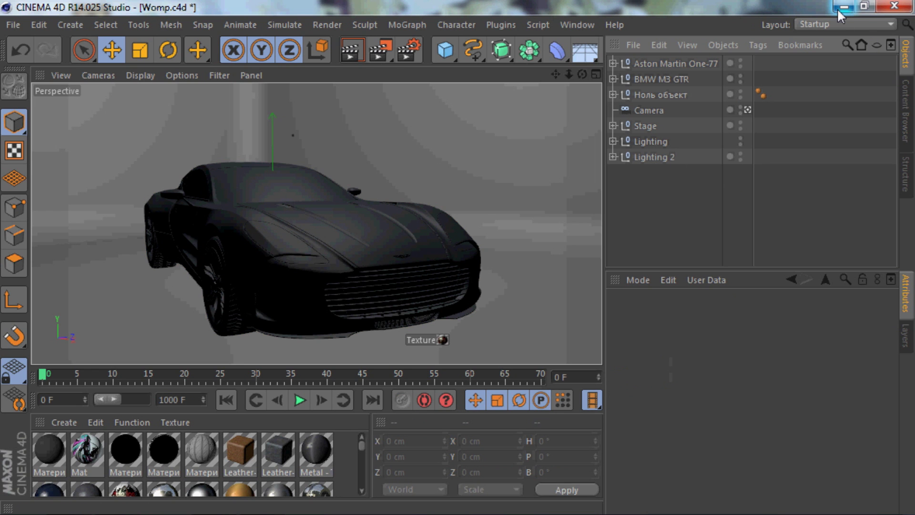
Step: Open a file browser window and go to the Supplements folder on the Desktop
left_click(19, 500)
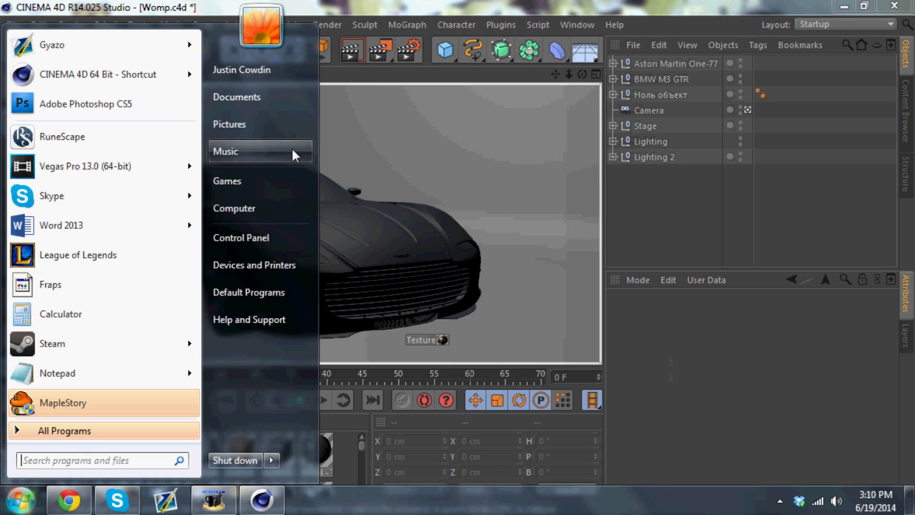
left_click(277, 123)
left_click(429, 168)
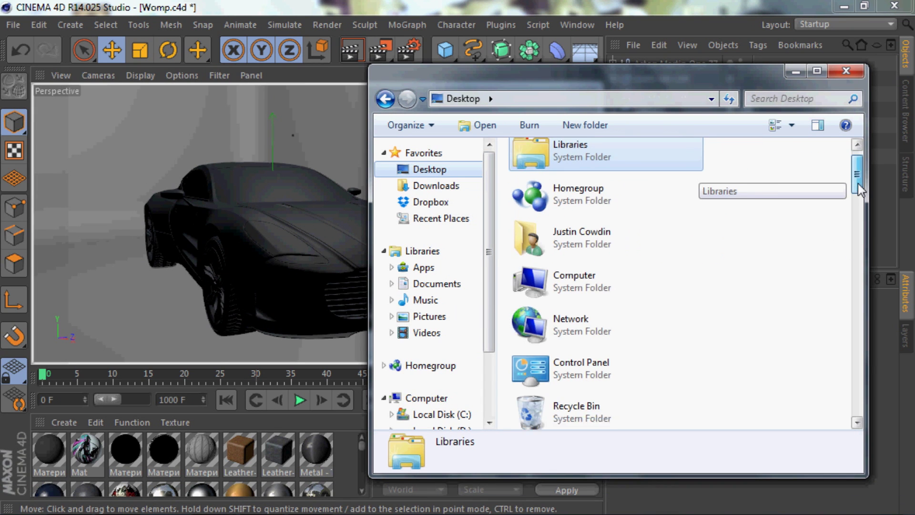
left_click_drag(857, 184, 833, 328)
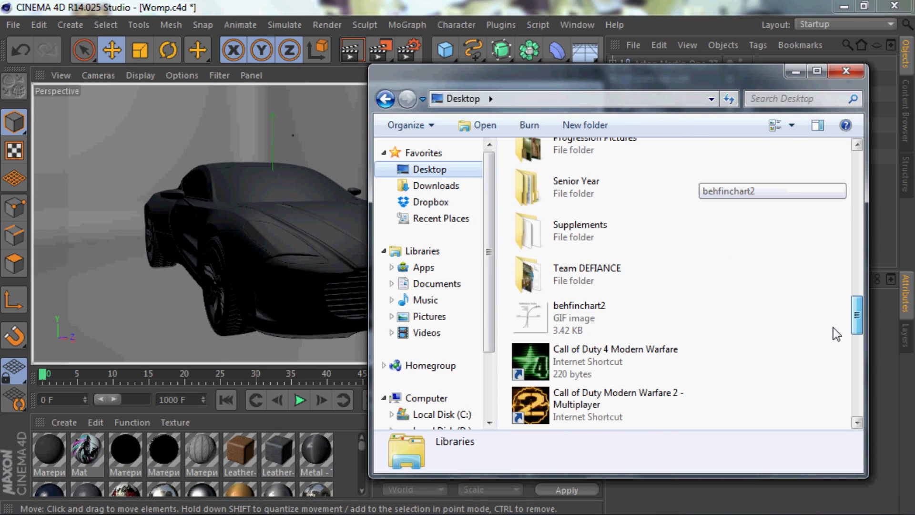
double_click(566, 230)
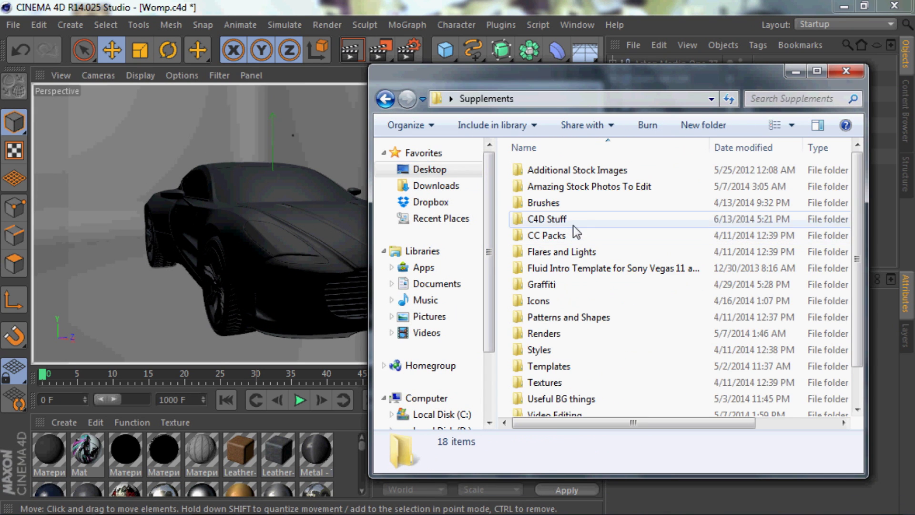
Step: Check the Amazing Stock Photos To Edit folder, go back, and open Space Stocks inside Additional Stock Images
double_click(626, 187)
left_click(385, 99)
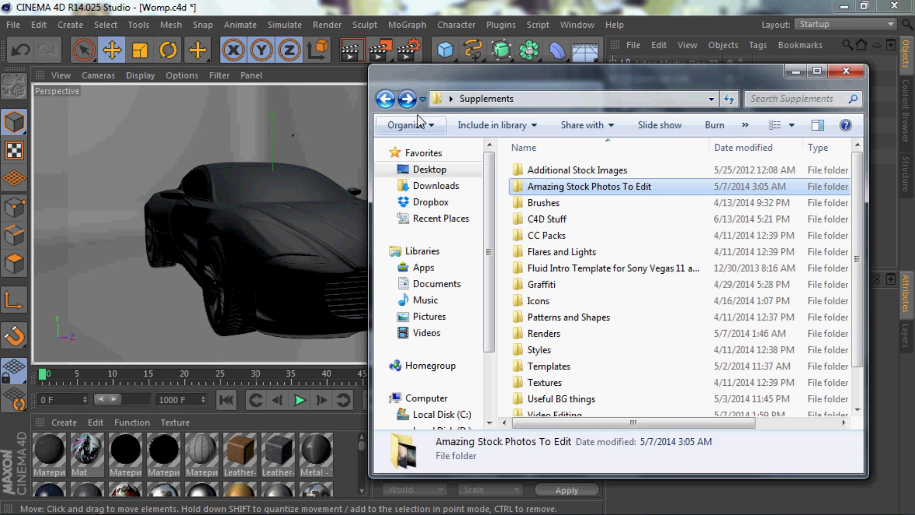
double_click(550, 169)
double_click(553, 170)
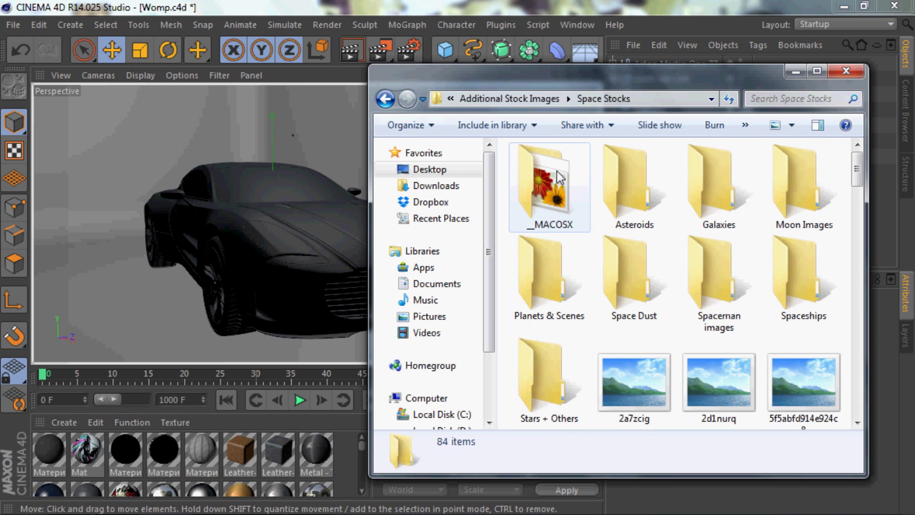
Step: Browse the space stock images and preview the purple Space_of_Colours nebula picture at full size
scroll(856, 186, "down", 3)
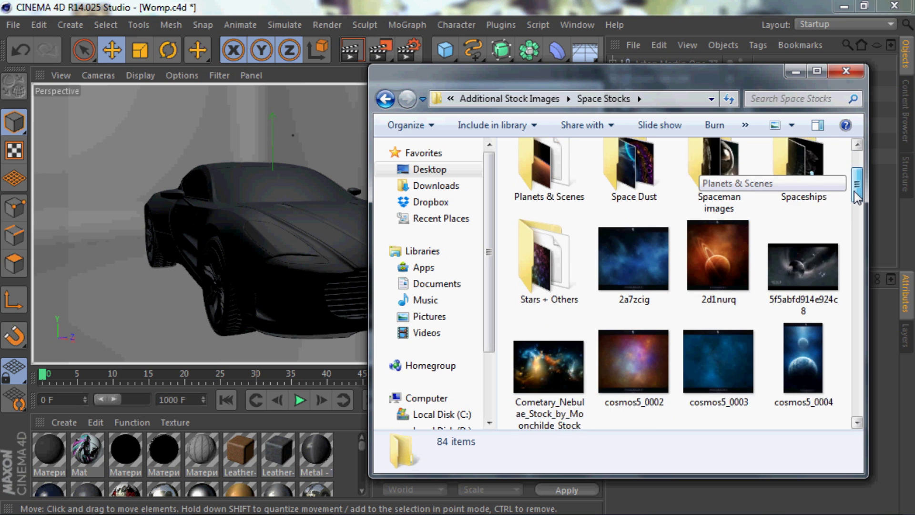
left_click_drag(849, 202, 839, 318)
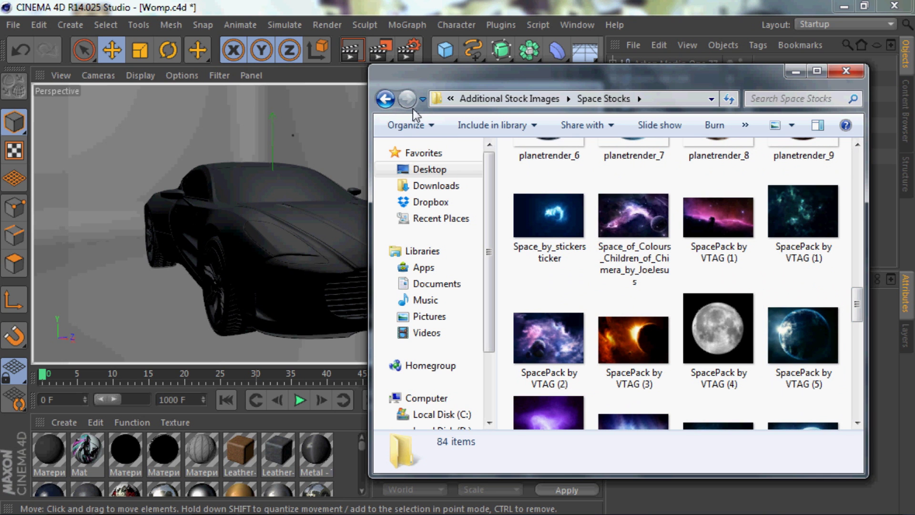
double_click(647, 220)
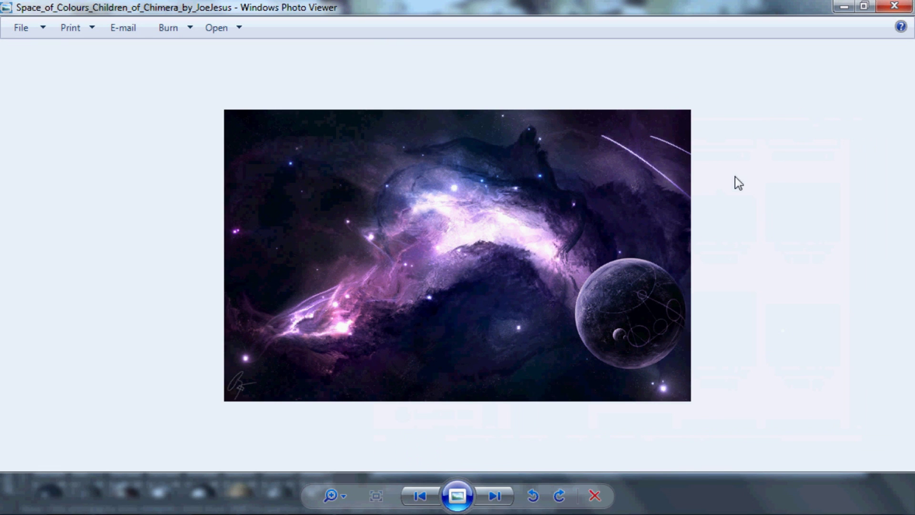
left_click(884, 9)
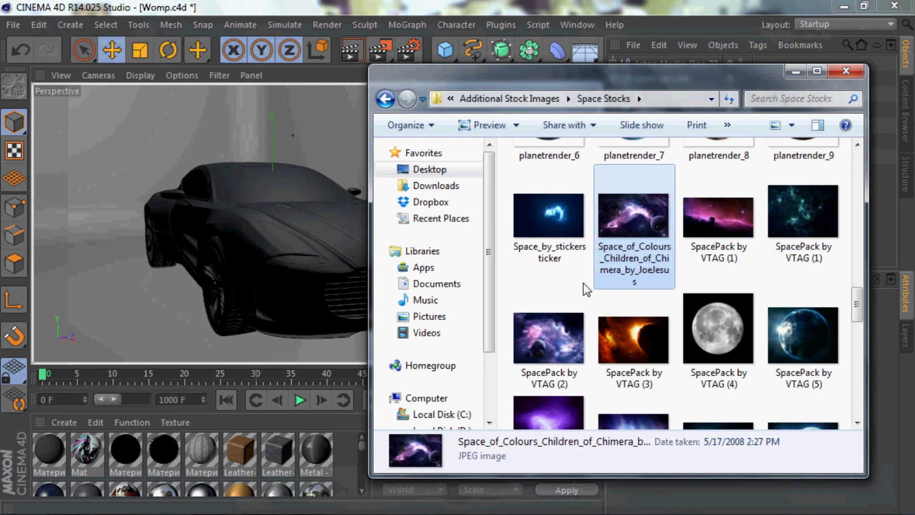
Step: Create a new material from the Space_of_Colours image and check its Color texture in the Material Editor
left_click_drag(627, 236, 313, 436)
left_click_drag(61, 447, 66, 448)
left_click(541, 316)
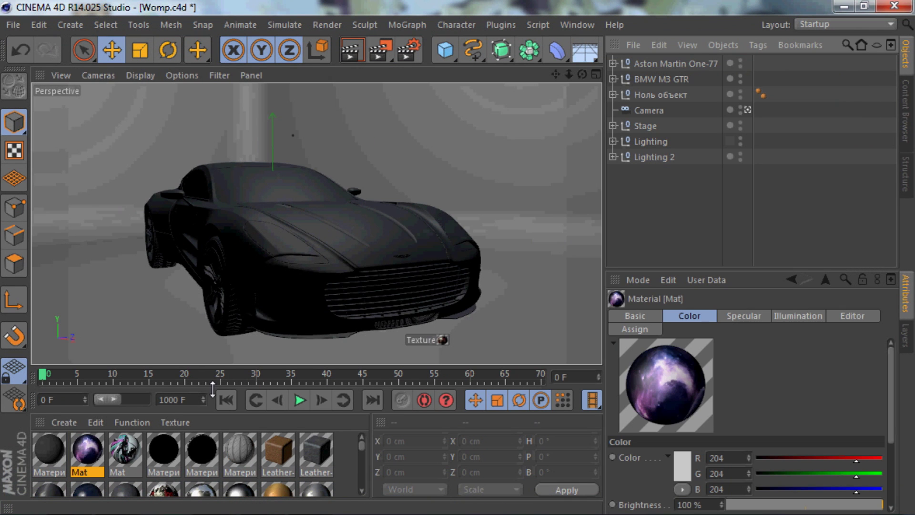
double_click(95, 447)
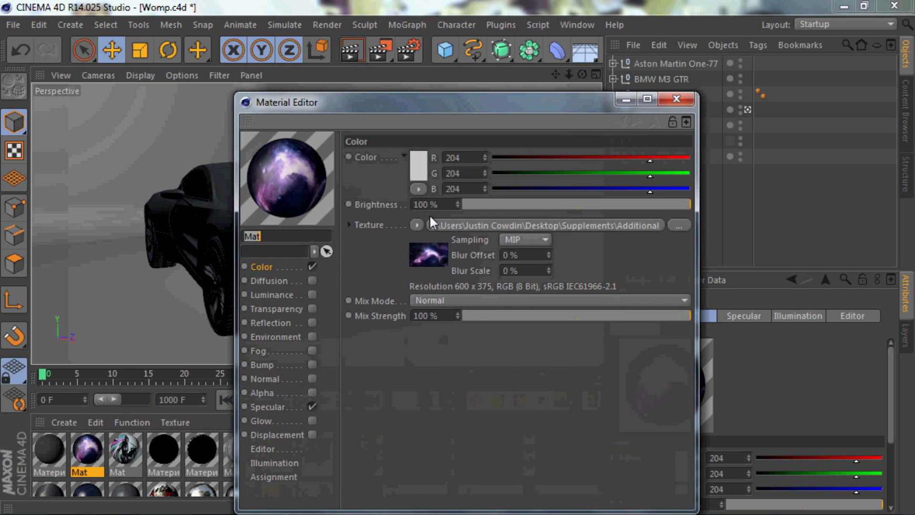
left_click(685, 98)
Step: Apply the new space material to the car's hood and clear the selection
left_click_drag(88, 450, 327, 234)
left_click(671, 207)
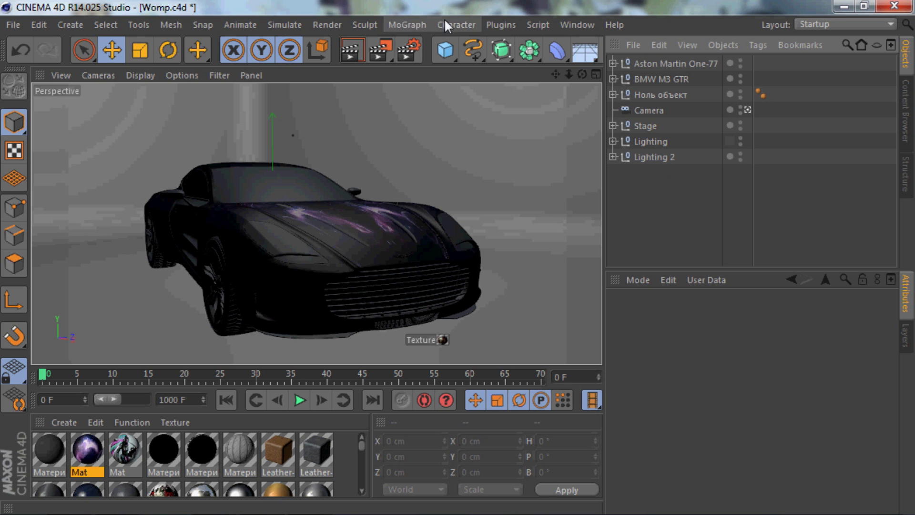
Step: Set the anti-aliasing Min Level and Max Level to 1x1 in the render settings
left_click(327, 24)
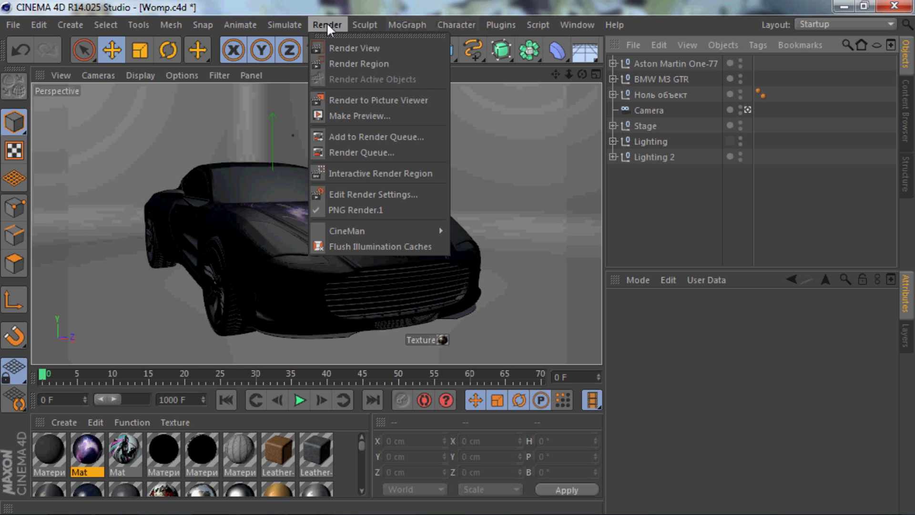
left_click(368, 191)
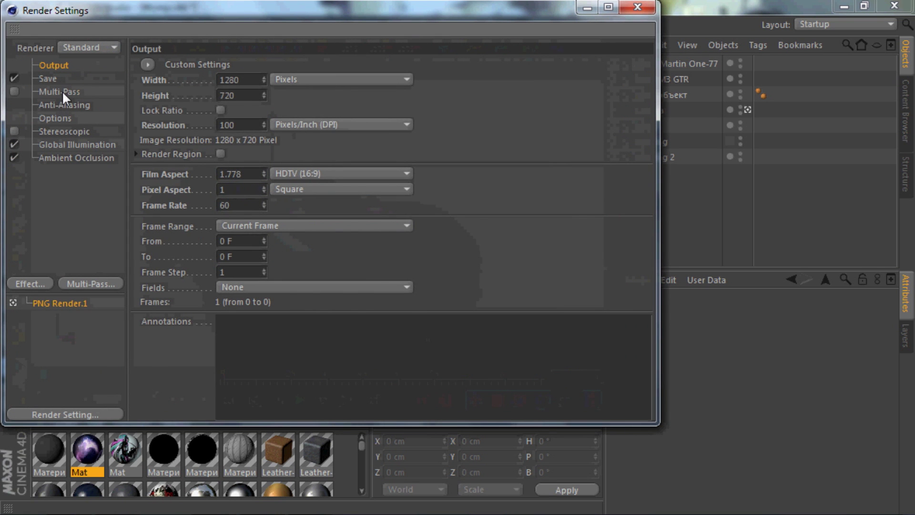
left_click(64, 105)
left_click(276, 79)
left_click(284, 91)
left_click(279, 94)
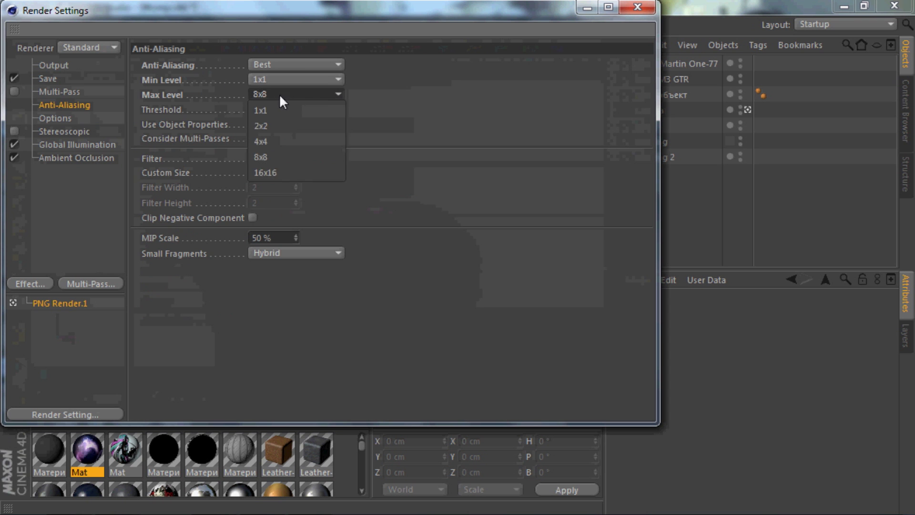
left_click(280, 105)
Step: Turn off Global Illumination and Ambient Occlusion, and test-render the car in the viewport
left_click(53, 145)
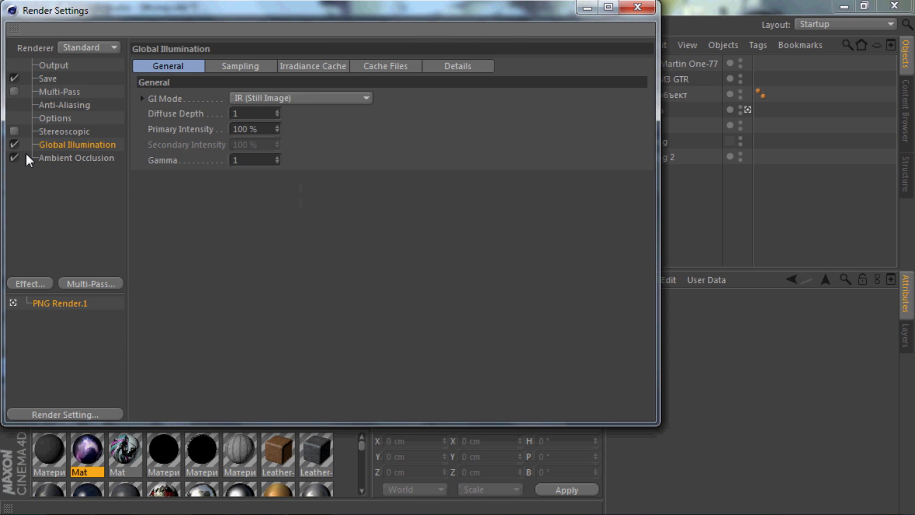
left_click(14, 145)
left_click(14, 157)
left_click(638, 7)
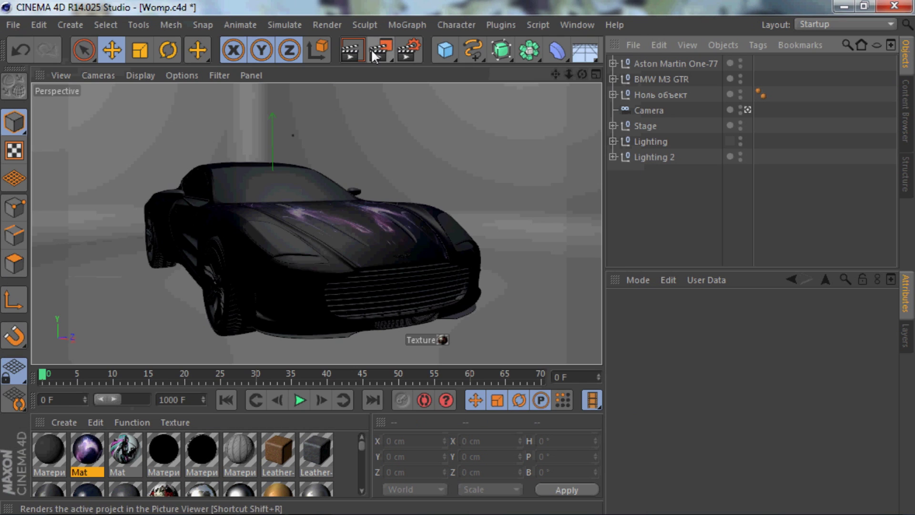
left_click(355, 47)
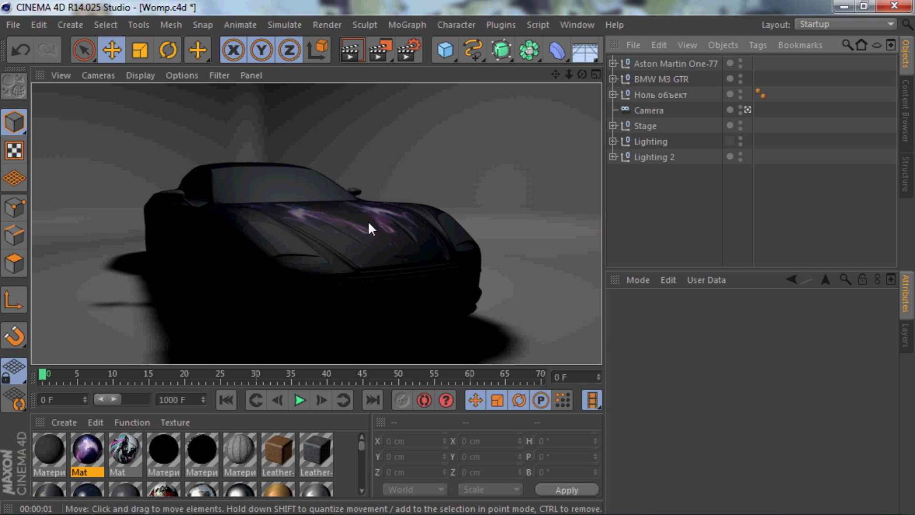
left_click(667, 205)
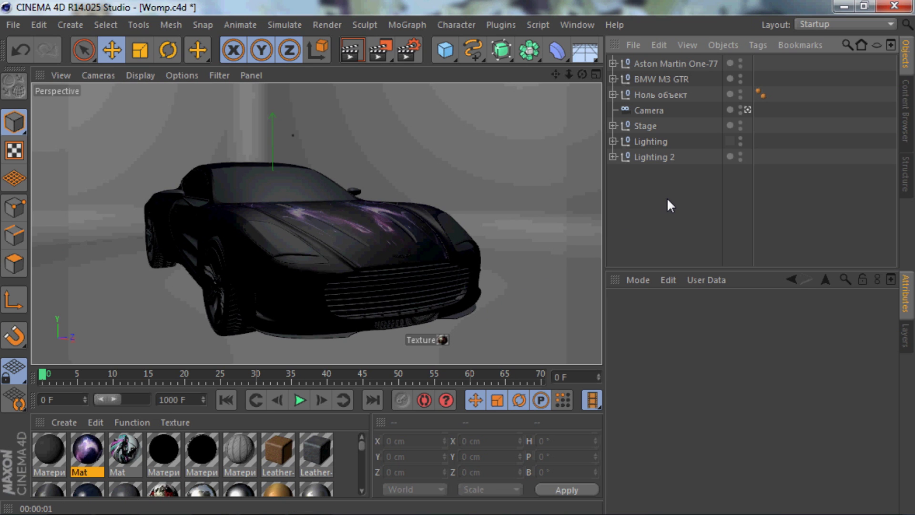
Step: Undo the application of the space material to the car's hood
key("ctrl+z")
key("ctrl+z")
key("ctrl+z")
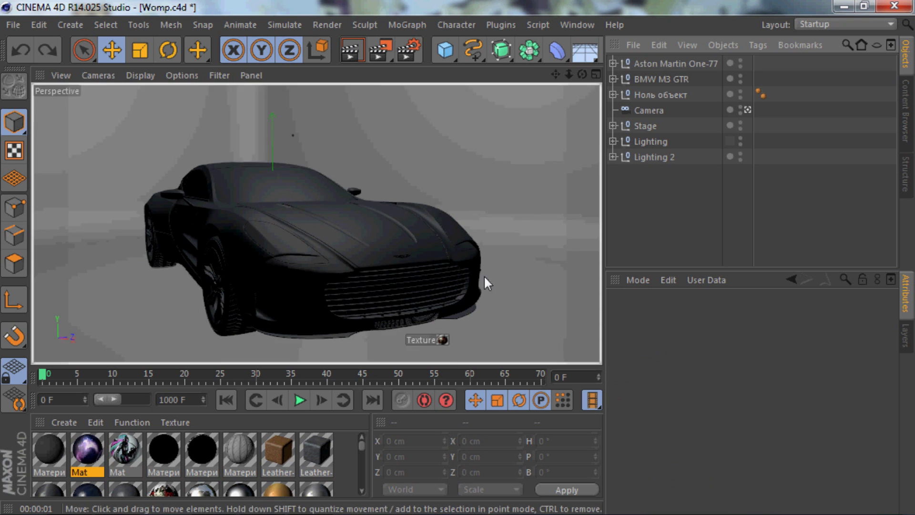
Step: Open the purple space material Mat for editing and turn off its Specular channel
double_click(88, 454)
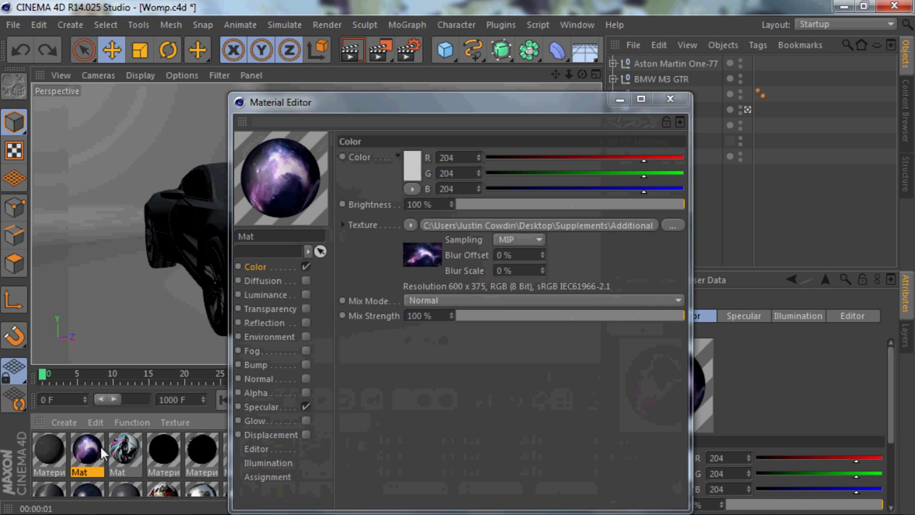
left_click_drag(398, 103, 481, 61)
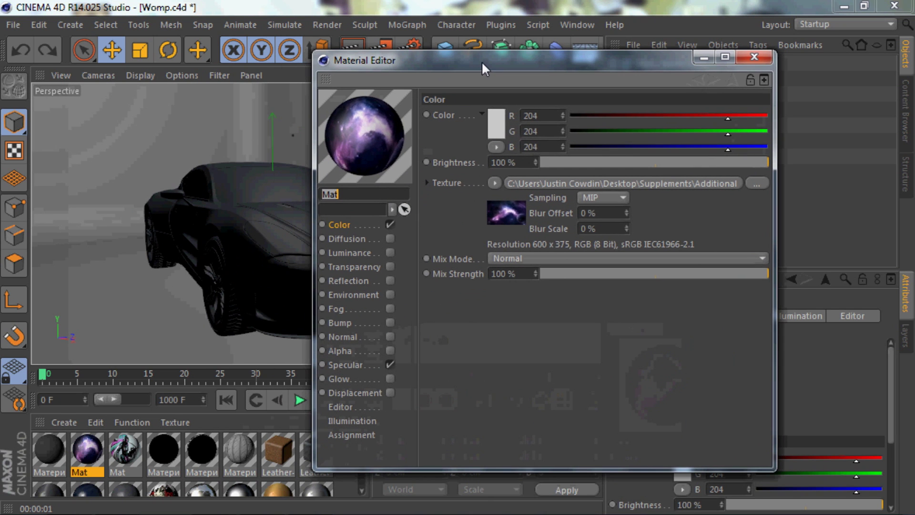
left_click(390, 365)
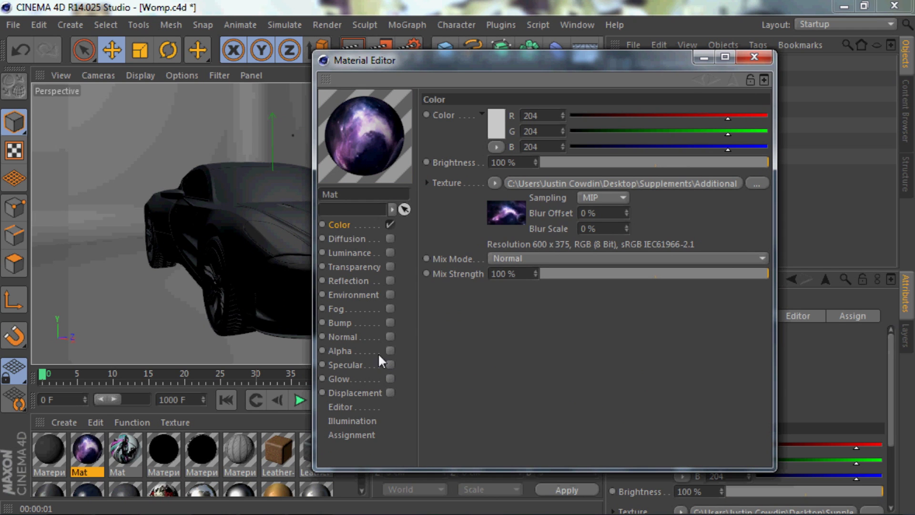
Step: Turn on the space material's Reflection channel and set its brightness to 5%
left_click(389, 280)
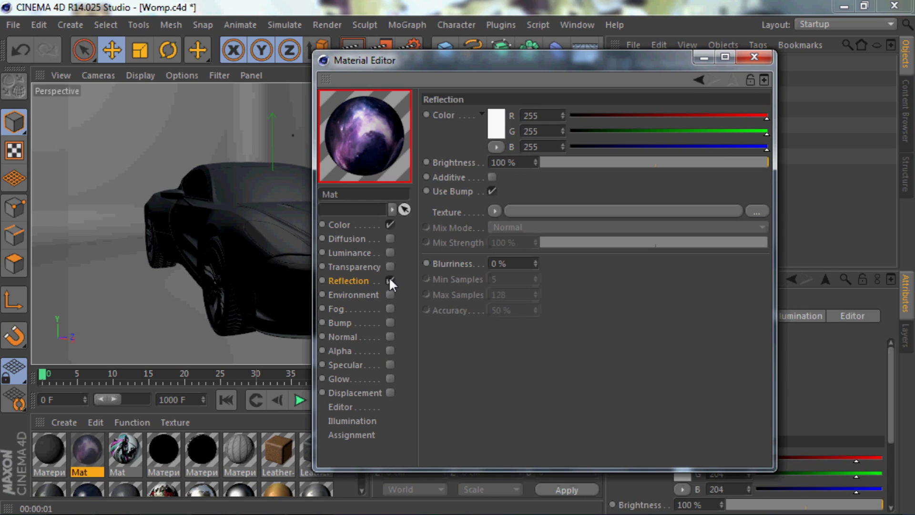
left_click(559, 162)
left_click_drag(558, 162, 548, 163)
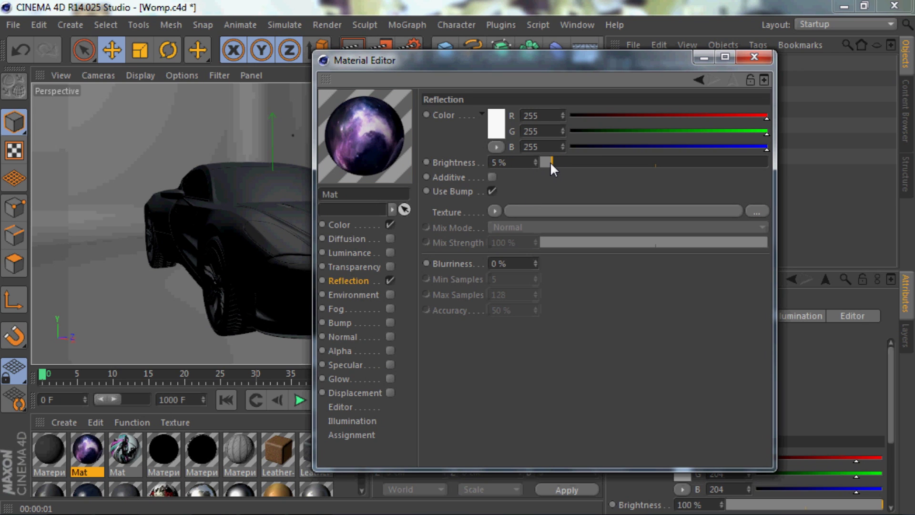
left_click_drag(550, 162, 610, 160)
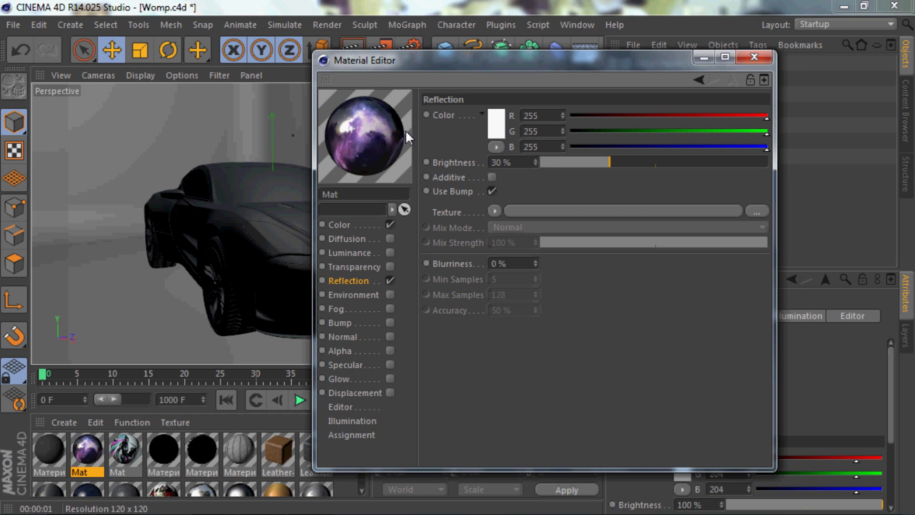
mouse_move(549, 163)
left_mouse_down()
mouse_move(561, 158)
mouse_move(554, 162)
left_mouse_up()
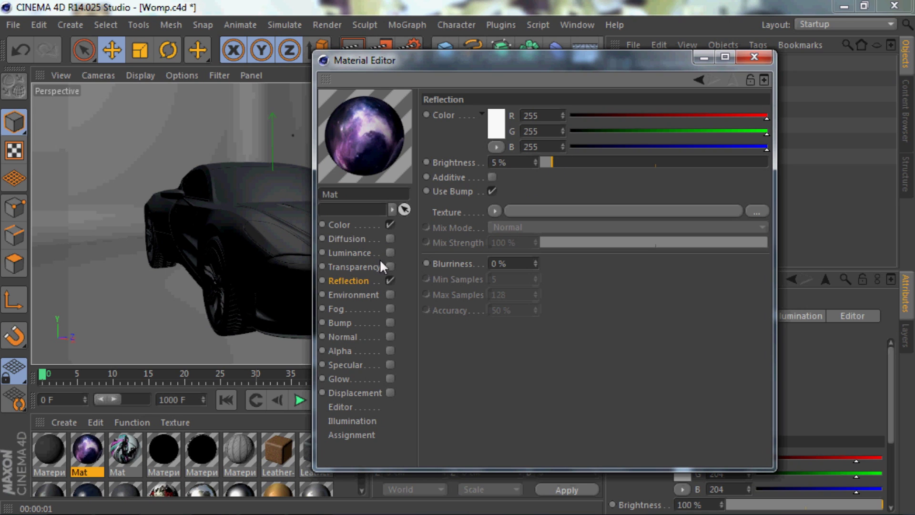
Step: Turn on the space material's Diffusion channel
left_click(347, 252)
left_click(347, 238)
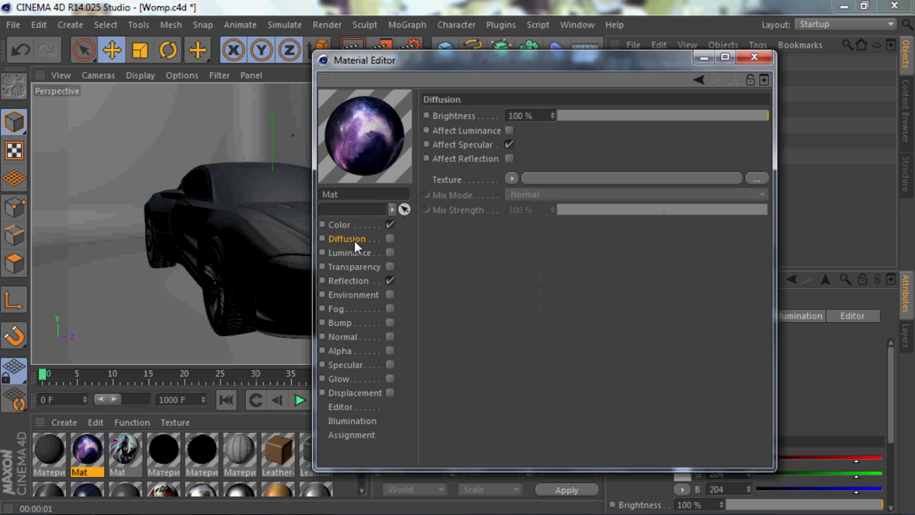
left_click(390, 238)
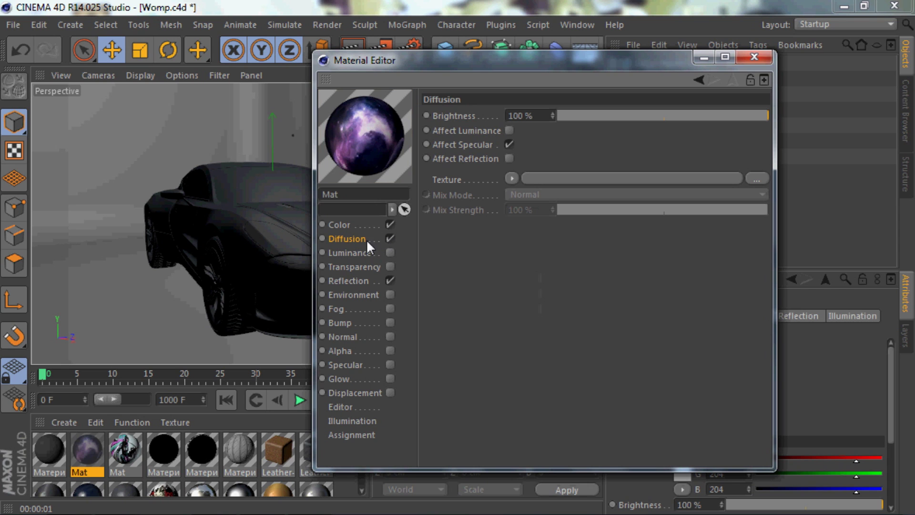
Step: Start loading an image as the Diffusion texture and browse to Supplements > Additional Stock Images > Space Stocks
left_click(511, 176)
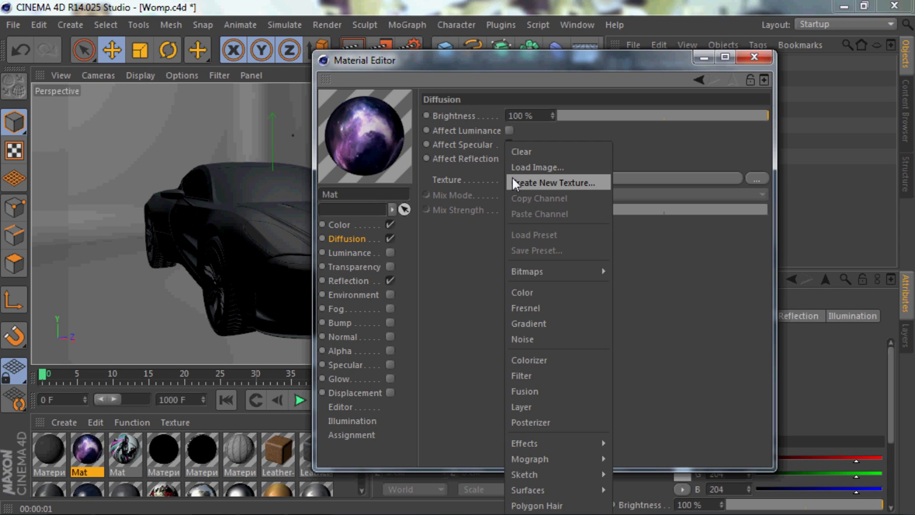
left_click(539, 165)
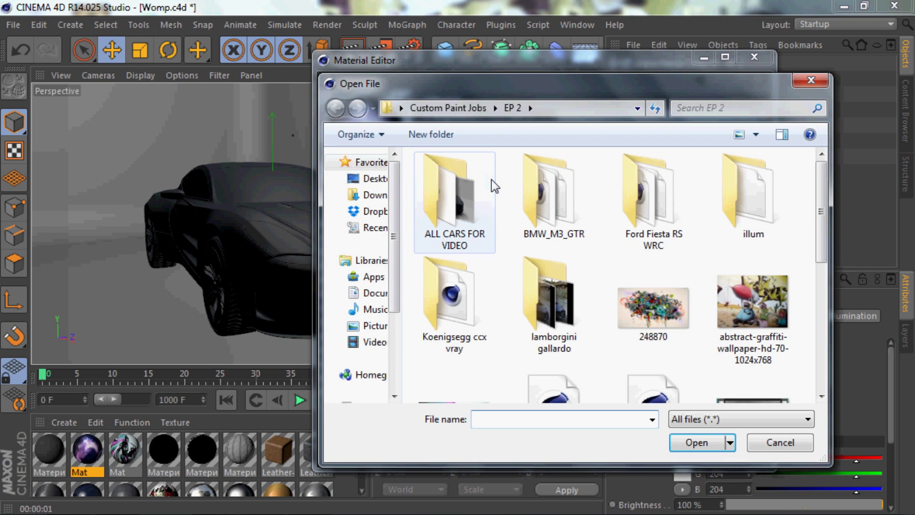
left_click(374, 178)
left_click_drag(822, 186, 822, 283)
double_click(641, 257)
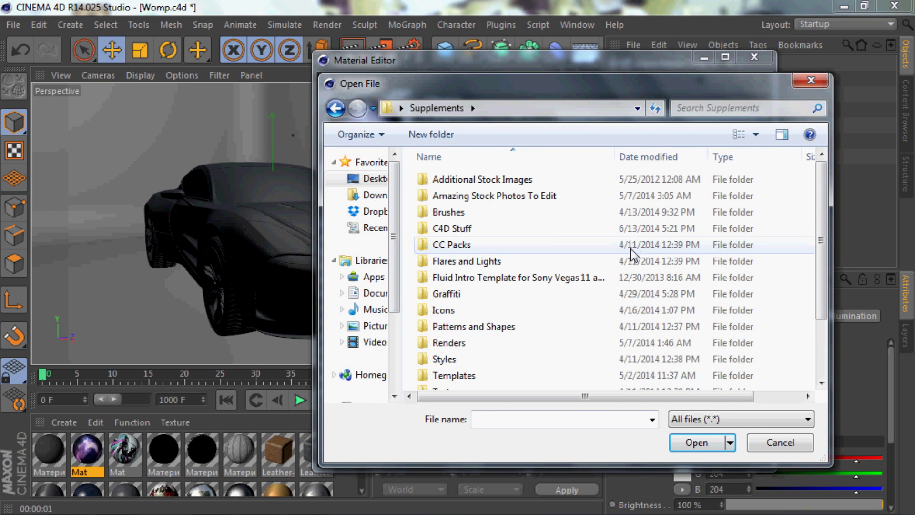
double_click(533, 180)
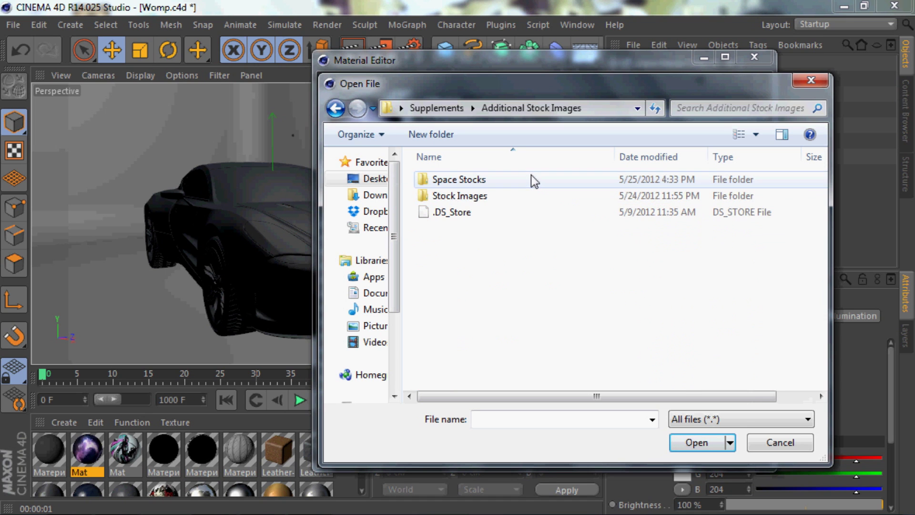
double_click(502, 195)
left_click(346, 109)
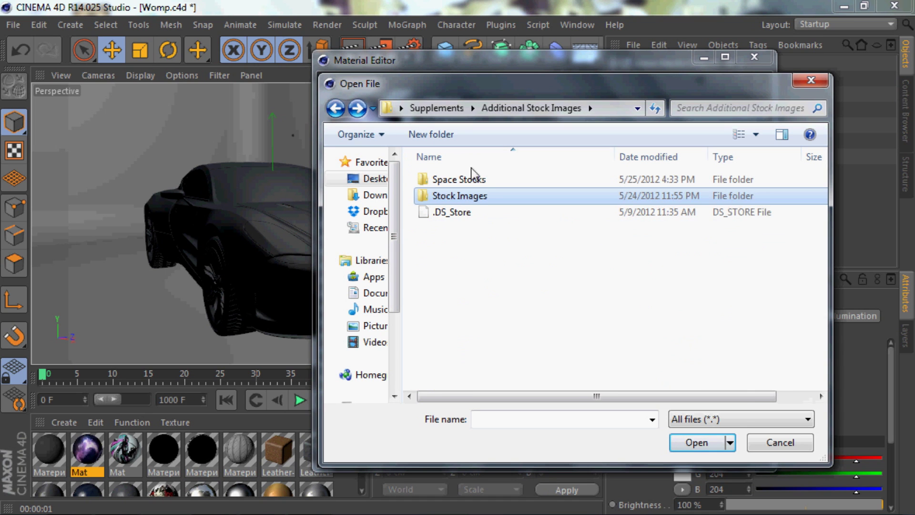
double_click(473, 176)
Step: Load the purple nebula image as the Diffusion texture without copying it to the project location
left_click_drag(814, 187, 812, 215)
scroll(801, 247, "down", 10)
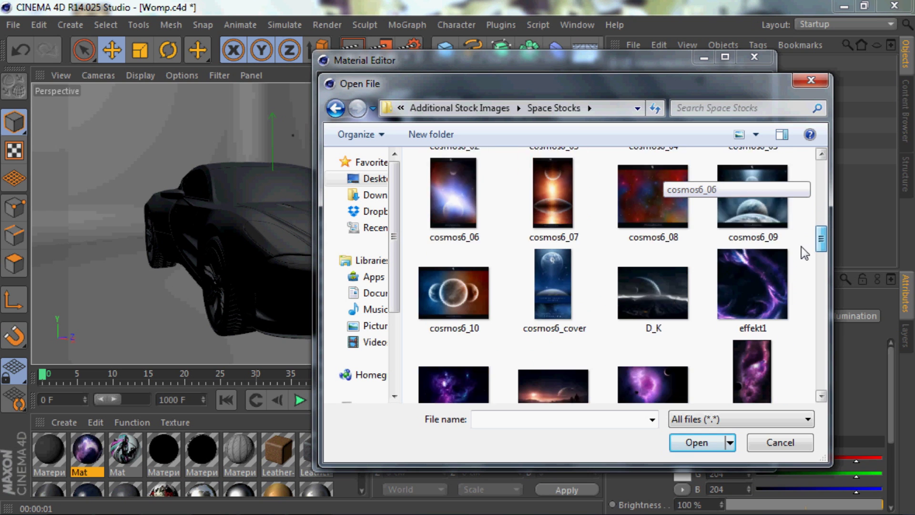
scroll(786, 279, "down", 5)
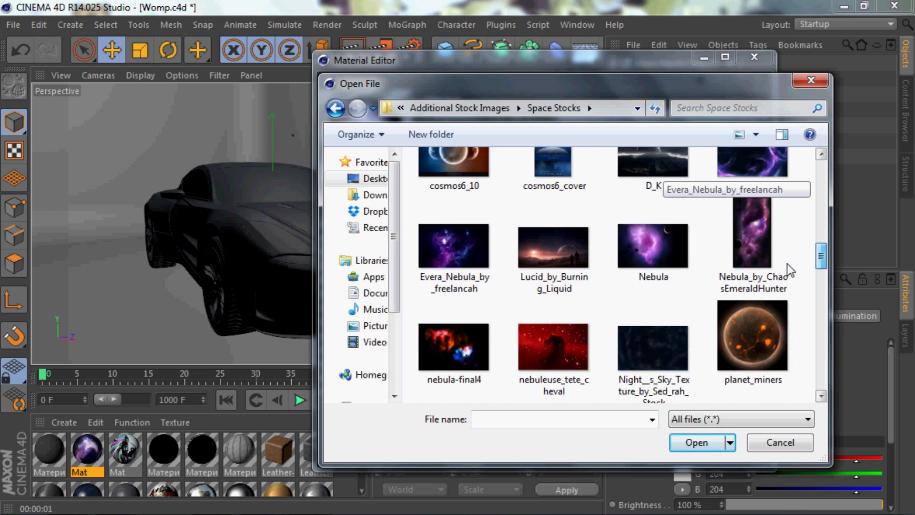
double_click(546, 264)
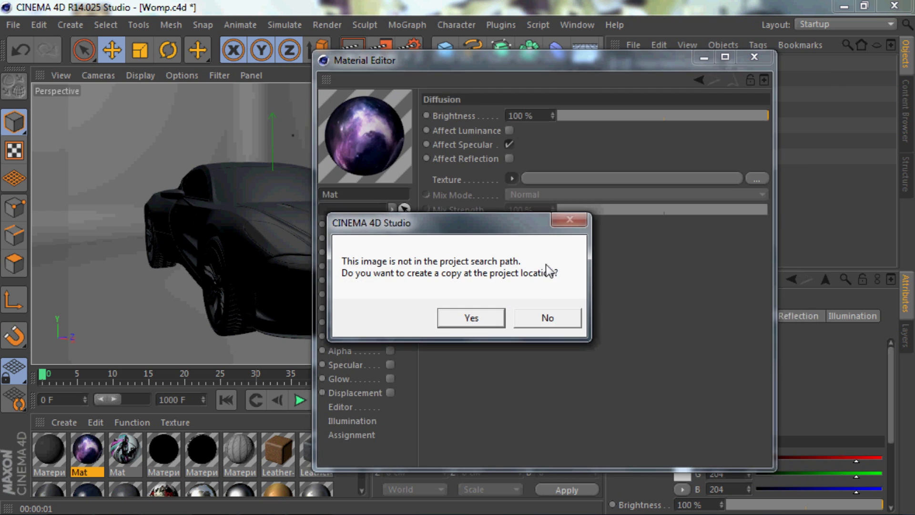
left_click(544, 315)
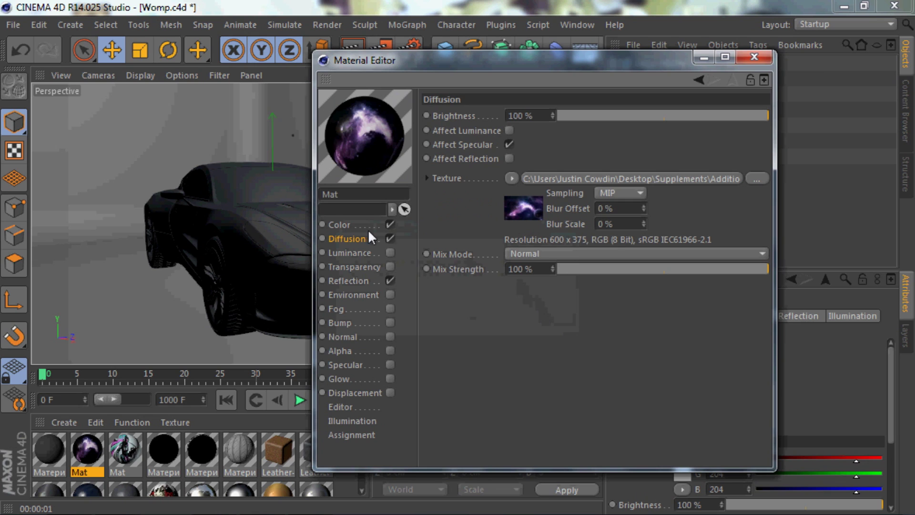
Step: Keep the Diffusion mix mode at Normal, and set its brightness to 99% and mix strength to 32%
left_click(590, 254)
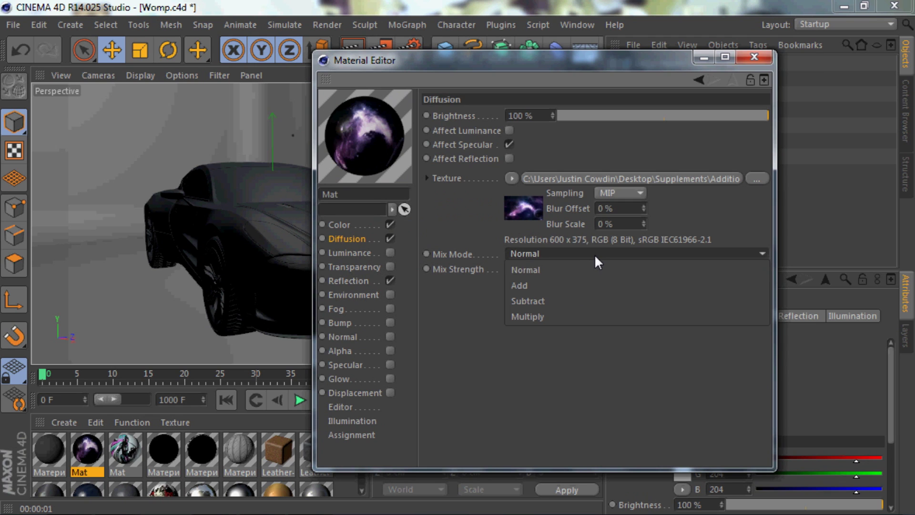
left_click(567, 268)
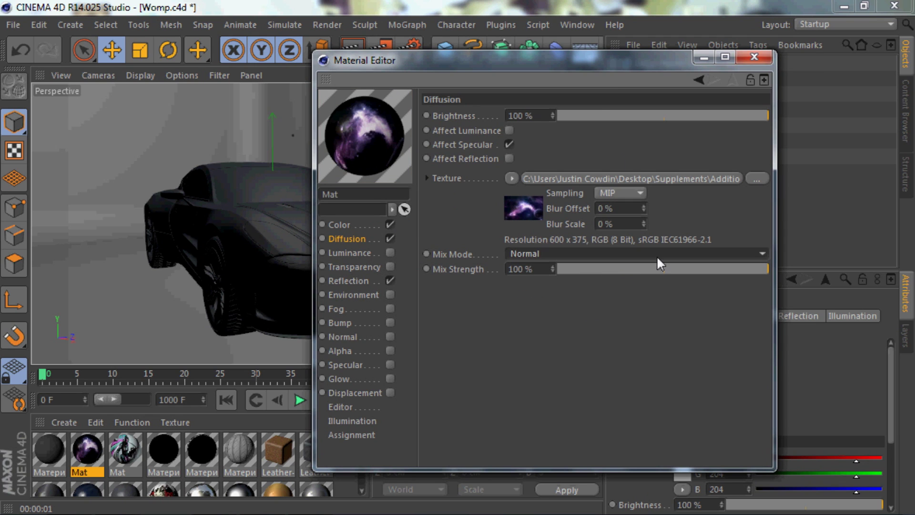
left_click_drag(629, 116, 719, 129)
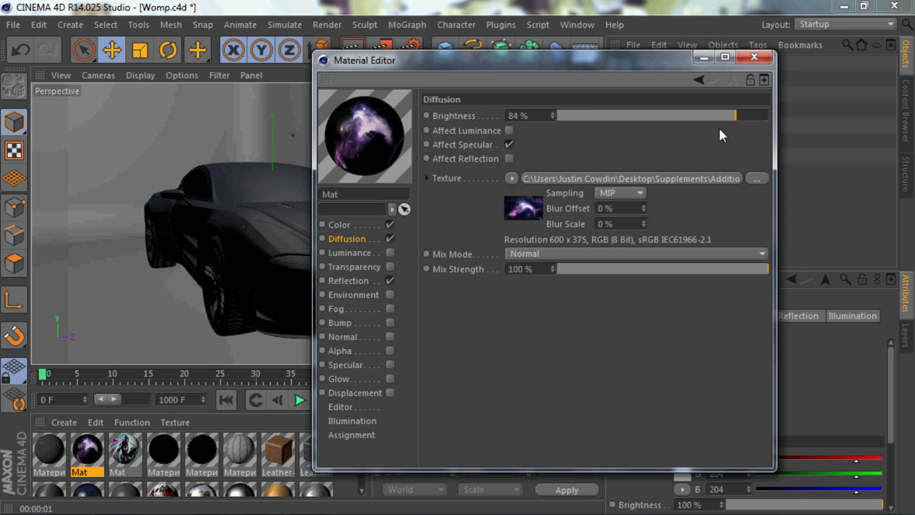
left_click_drag(674, 268, 622, 271)
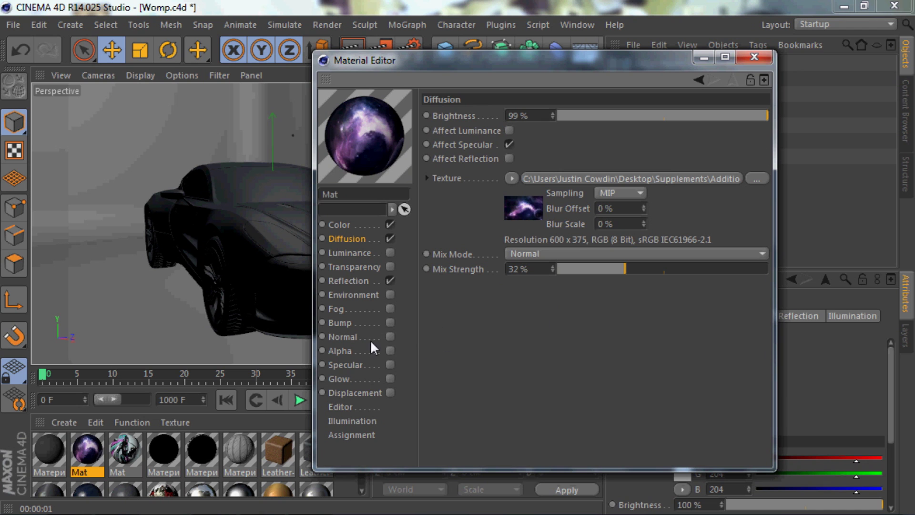
Step: Look through the settings of the material's channels, including Transparency, Specular, Normal, Reflection and Diffusion
left_click(357, 267)
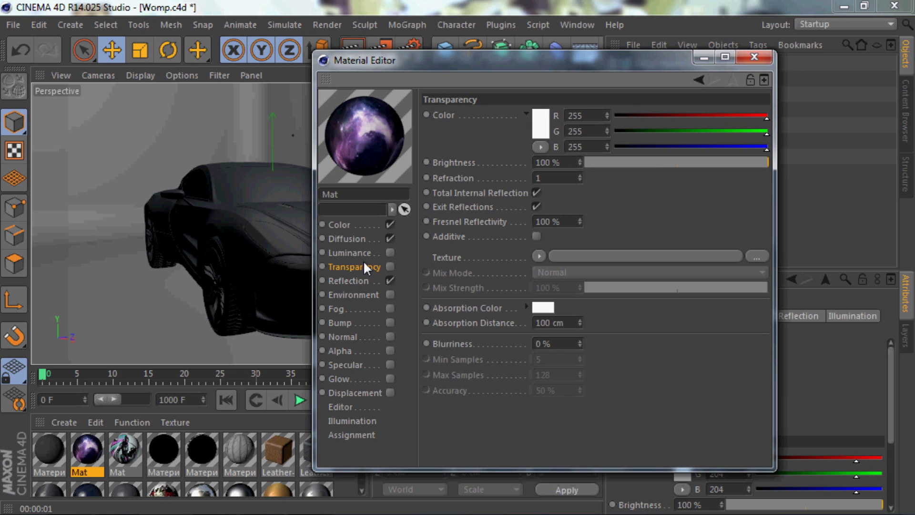
left_click(363, 257)
left_click(362, 266)
left_click(355, 351)
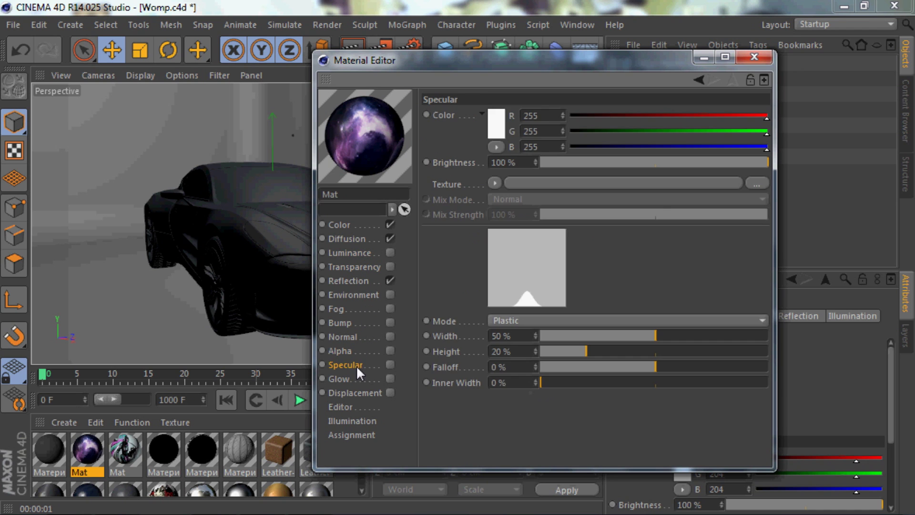
left_click(356, 377)
left_click(357, 366)
left_click(358, 336)
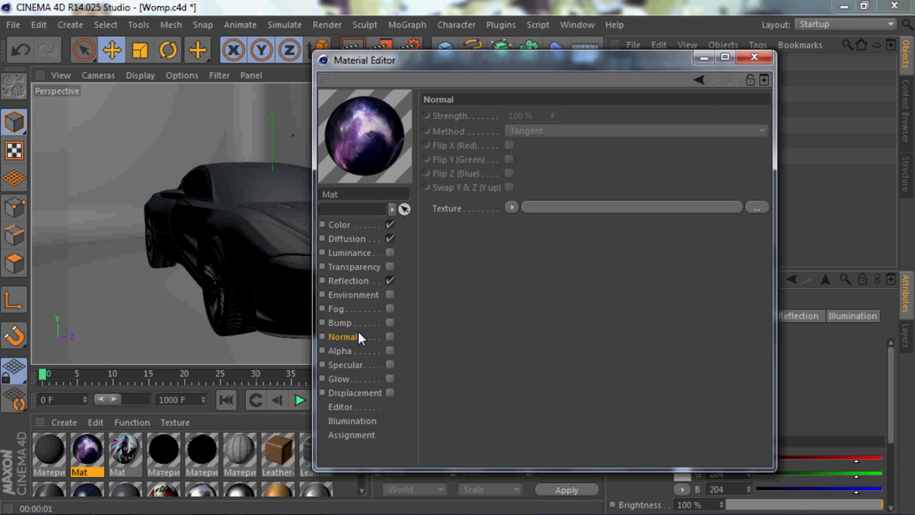
left_click(360, 322)
left_click(362, 309)
left_click(368, 281)
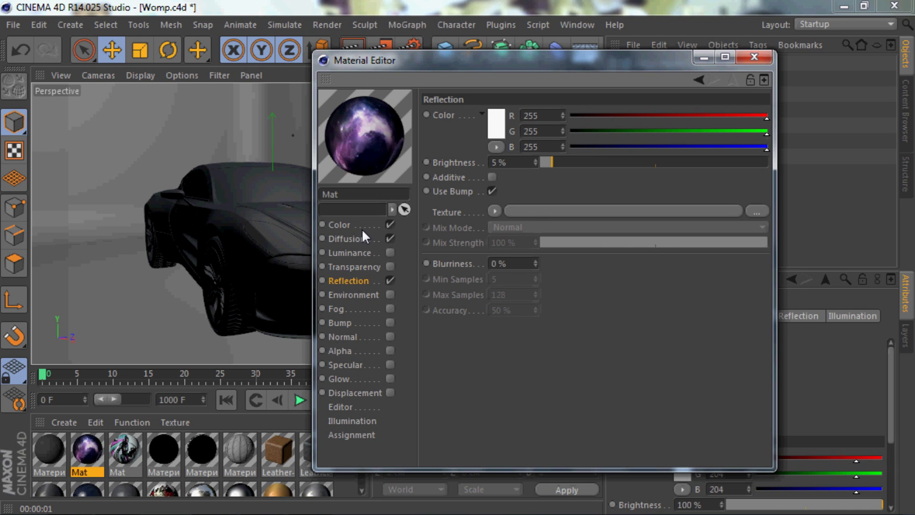
left_click(362, 227)
left_click(359, 238)
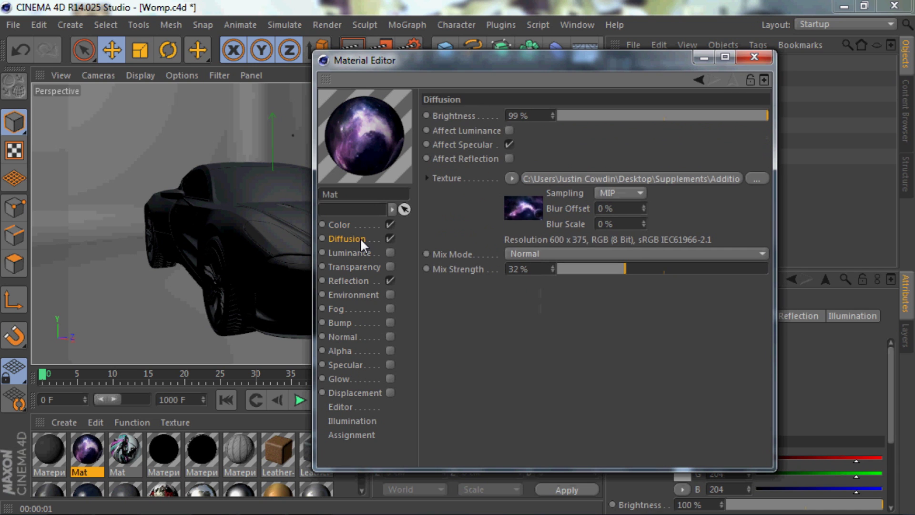
Step: Turn on the space material's Bump channel
left_click(361, 323)
left_click(390, 323)
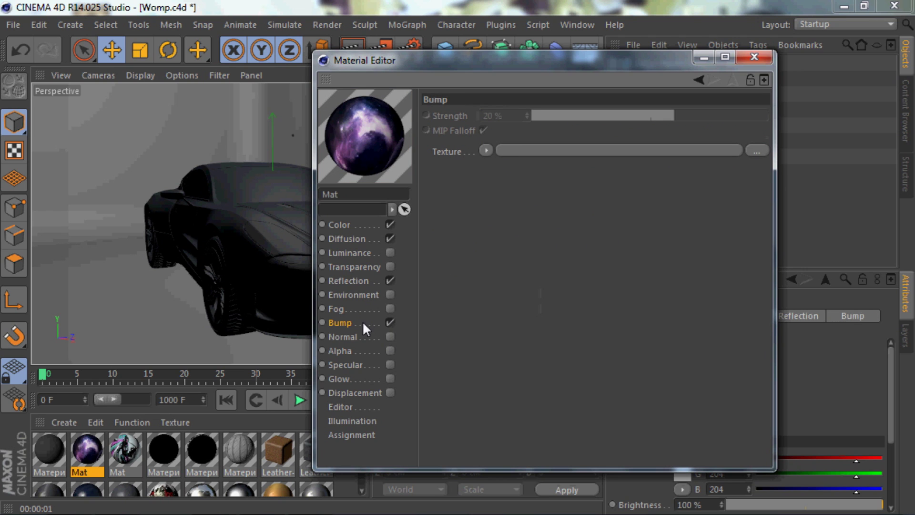
left_click(389, 322)
left_click(389, 323)
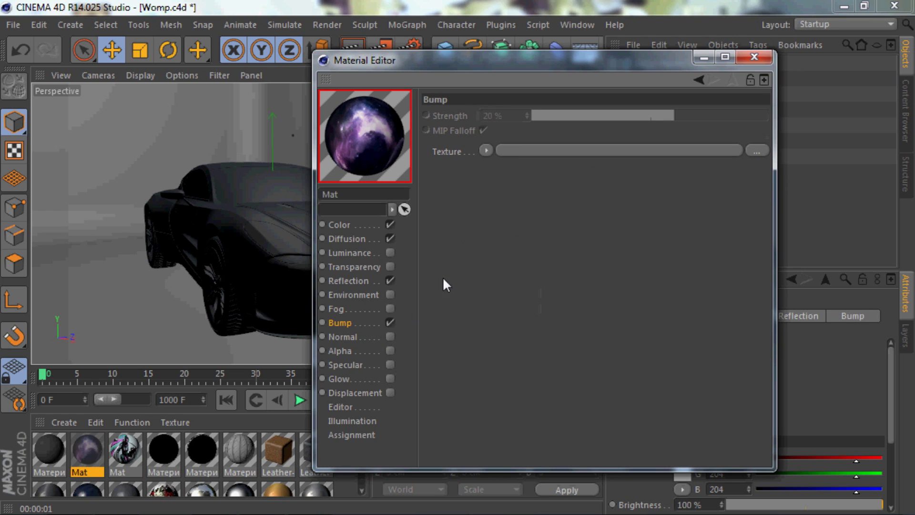
Step: Load the same nebula image as the Bump texture without copying it to the project, and set the strength to 38%
left_click(487, 149)
left_click(502, 164)
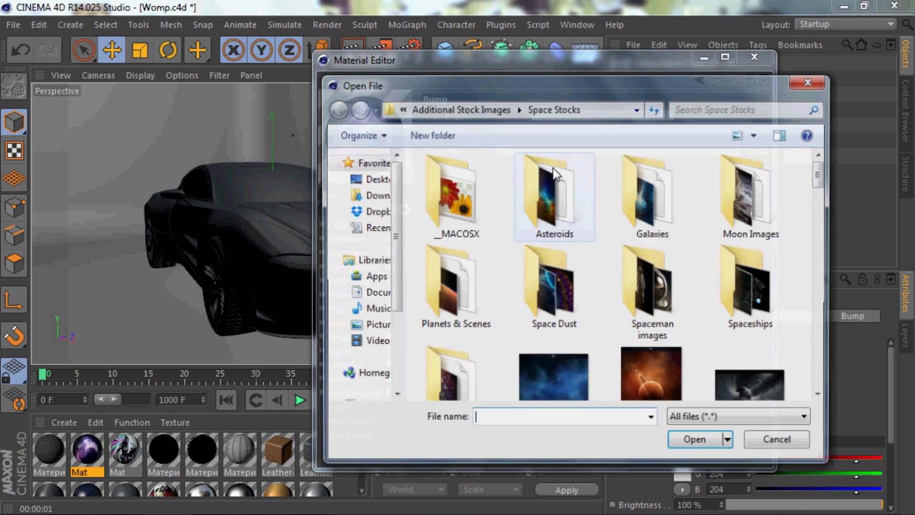
left_click_drag(816, 184, 810, 296)
double_click(544, 188)
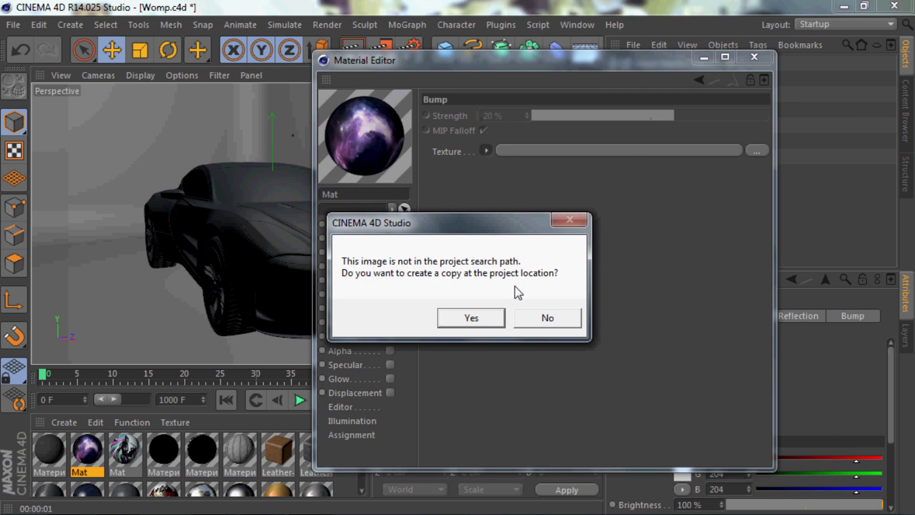
left_click(547, 314)
left_click_drag(671, 113, 695, 118)
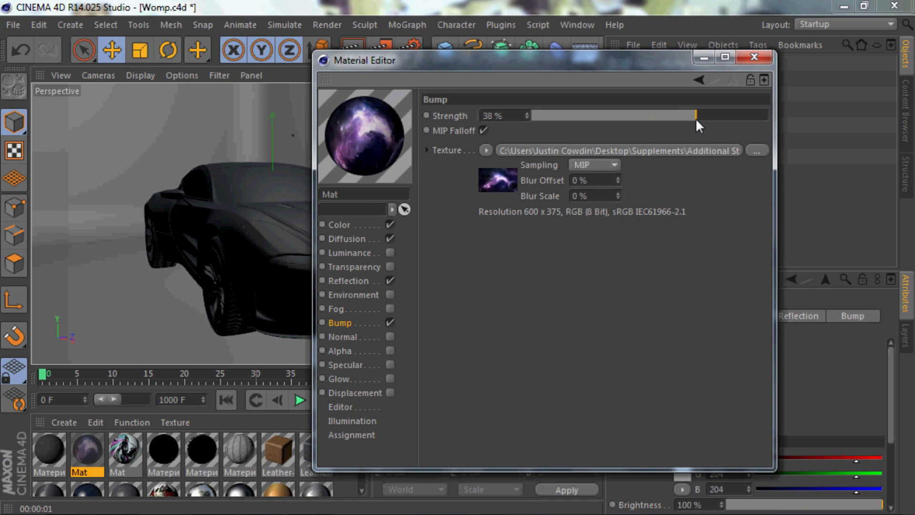
Step: Close the material settings, apply the space material to the car's hood, and expand the Aston Martin One-77 object group
left_click(754, 57)
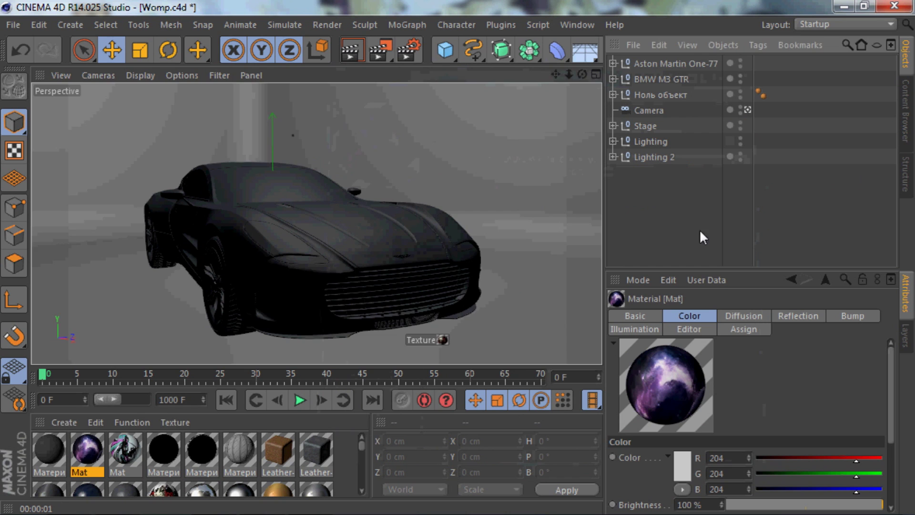
left_click_drag(88, 450, 320, 232)
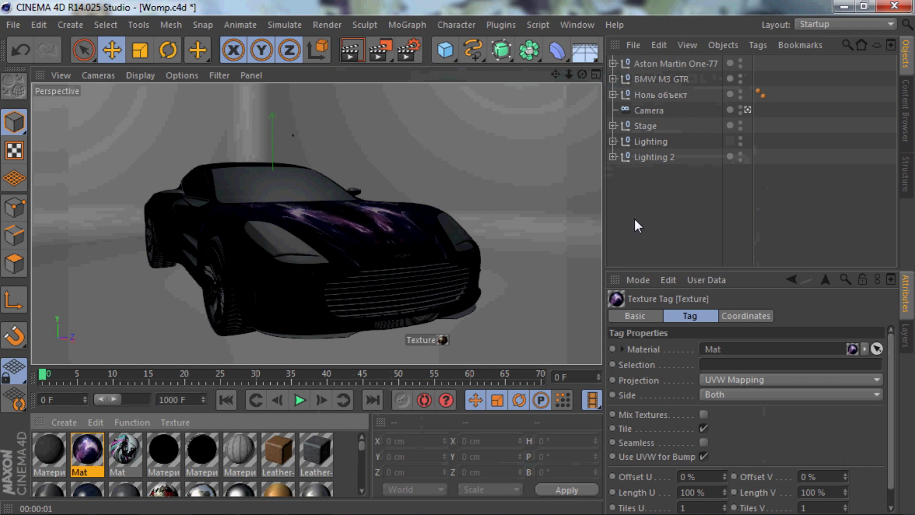
left_click(613, 63)
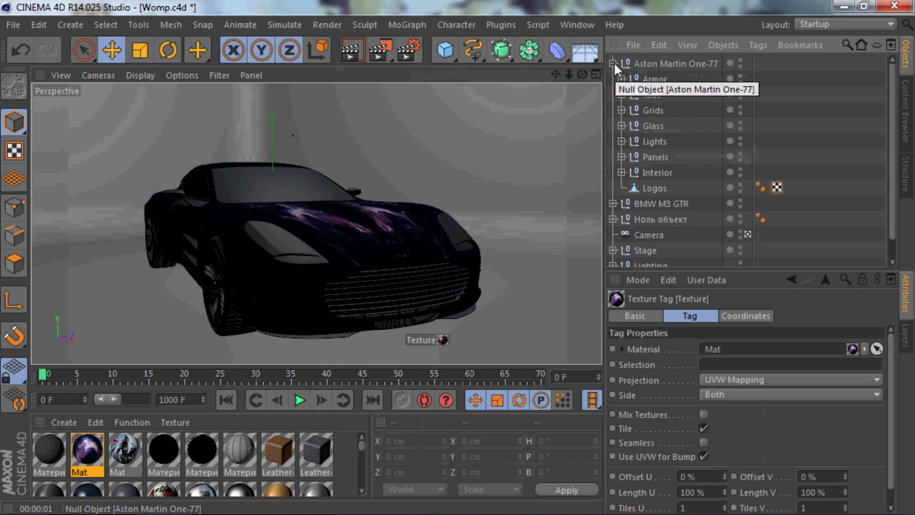
Step: Inspect the space texture tag on the body0 object in the Armor group, and collapse the Aston Martin hierarchy
left_click(620, 78)
left_click(667, 138)
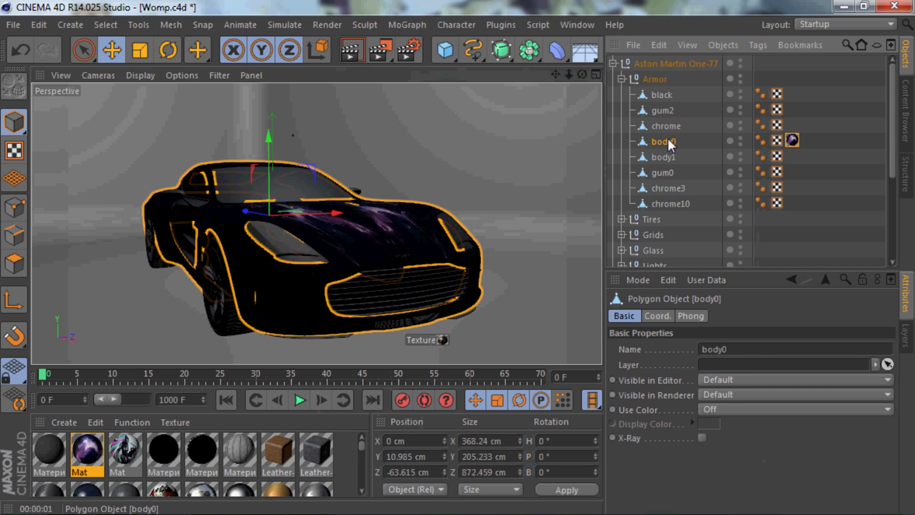
left_click(792, 139)
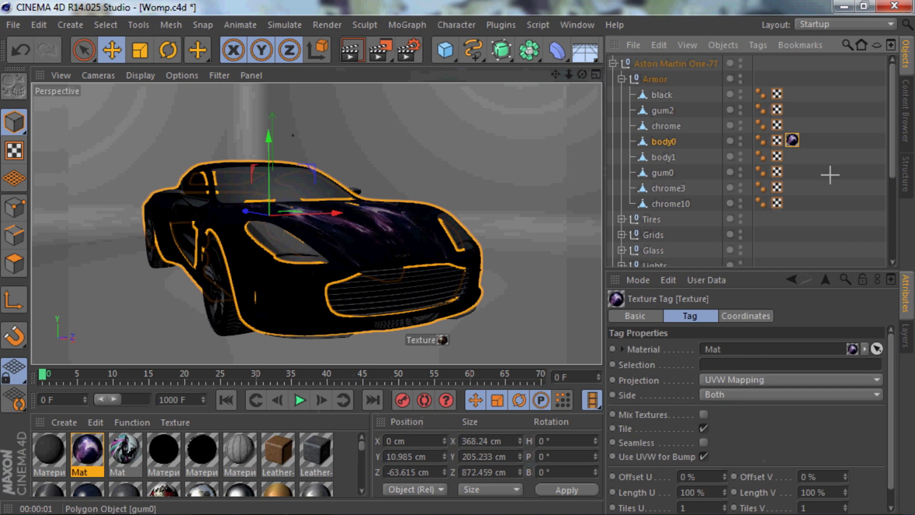
left_click(621, 79)
left_click(613, 63)
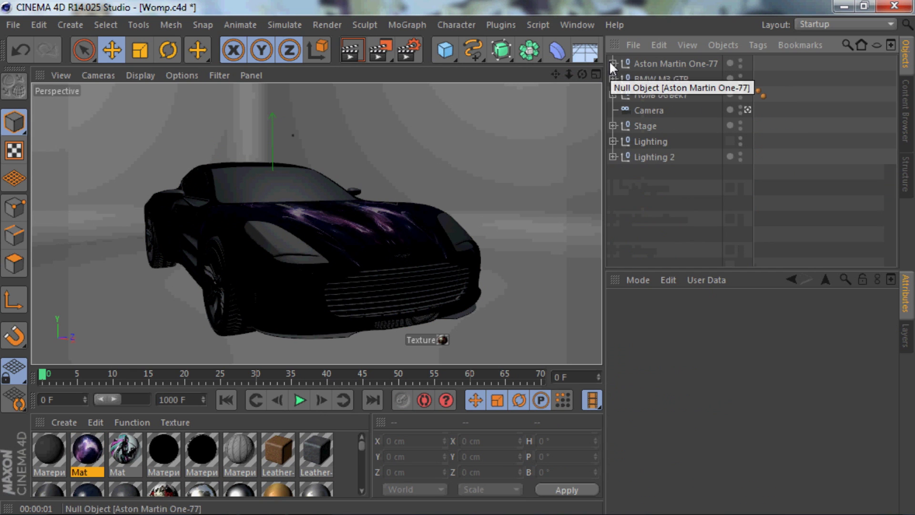
Step: Look through the Interior, Panels and Glass groups of the Aston Martin One-77, checking the red2 and st wheel objects
left_click(612, 63)
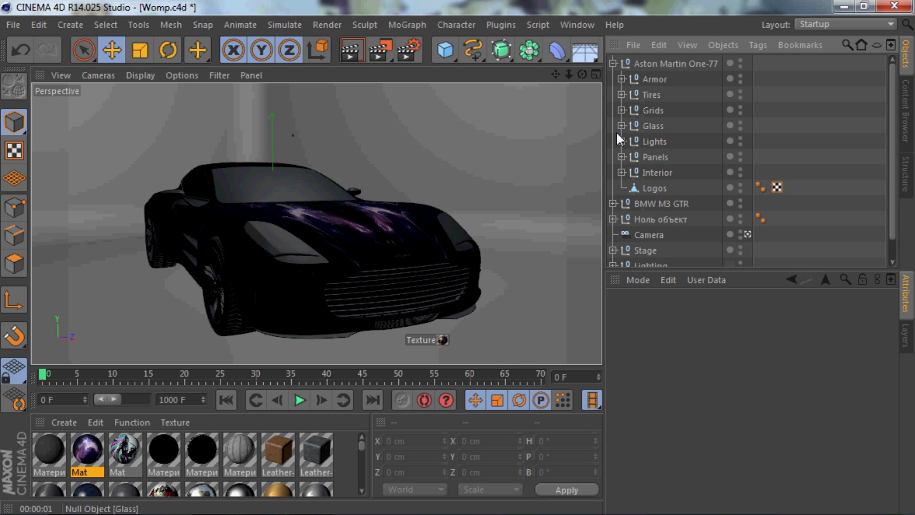
left_click(621, 172)
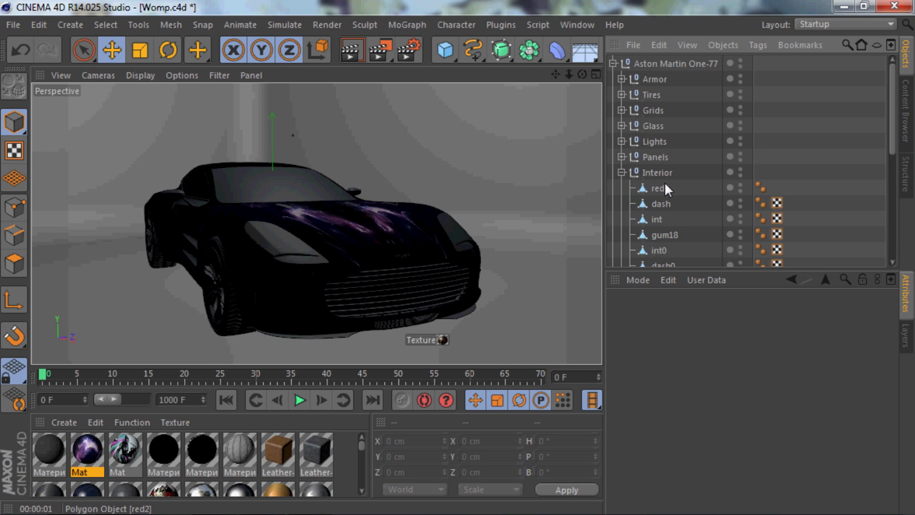
left_click(660, 187)
left_click(621, 172)
left_click(621, 157)
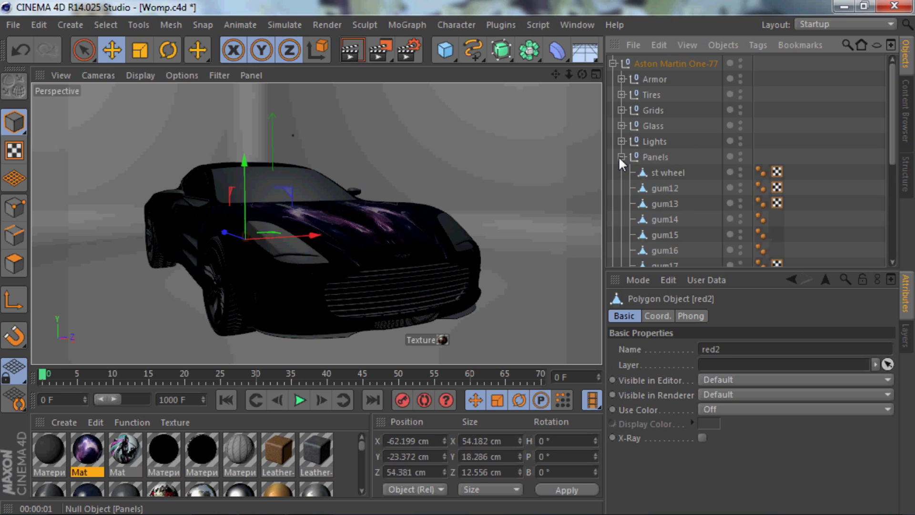
left_click(648, 171)
left_click(622, 157)
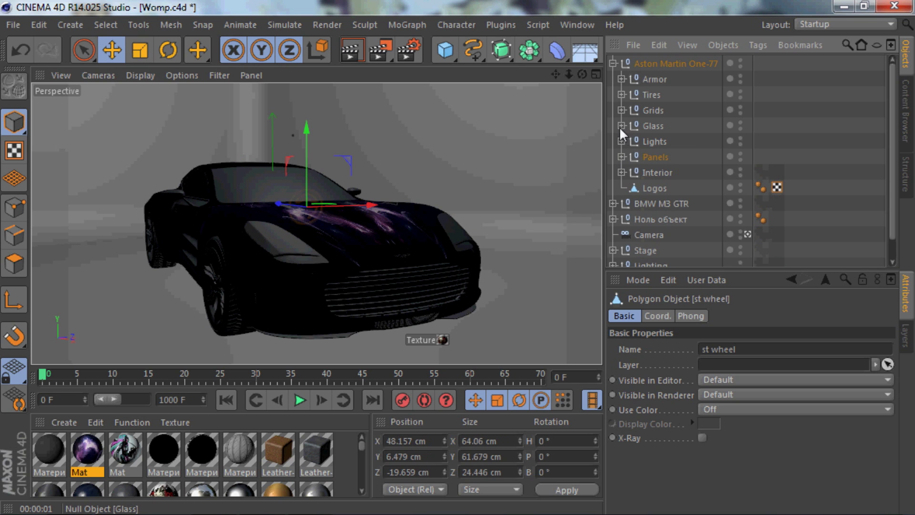
left_click(620, 125)
left_click(619, 125)
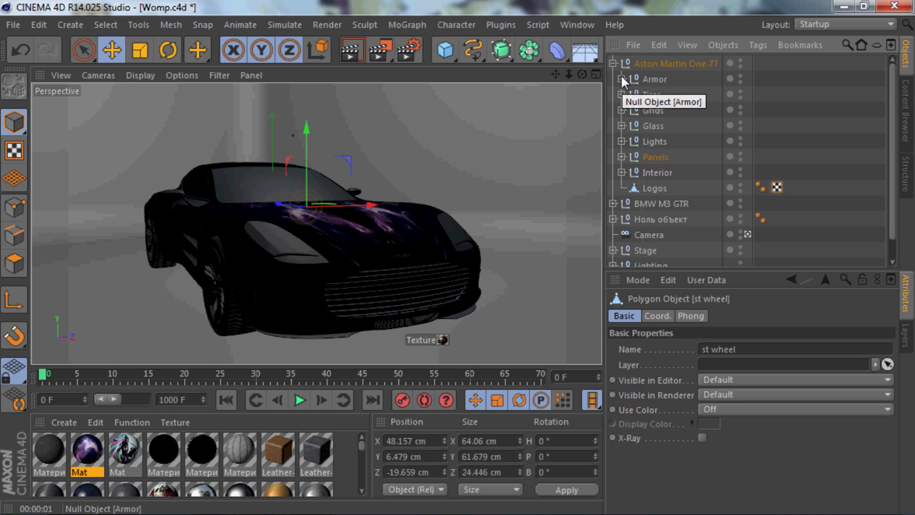
left_click(807, 139)
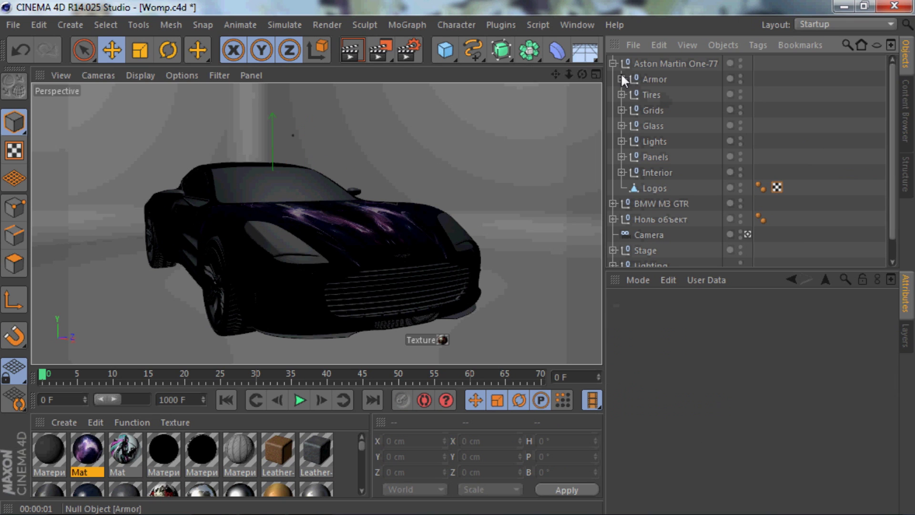
Step: Expand the Armor group to locate the space texture tag on body0, and run a brief test render of the view
left_click(621, 77)
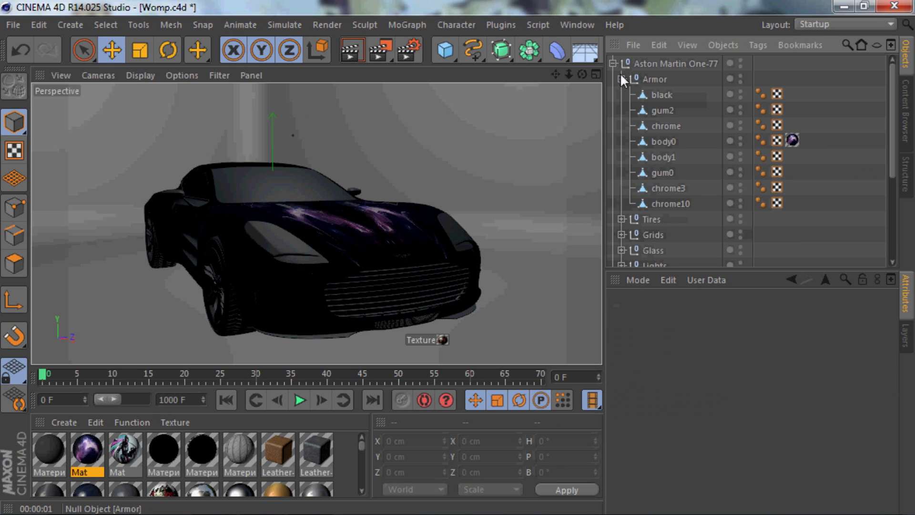
left_click(671, 140)
left_click(793, 224)
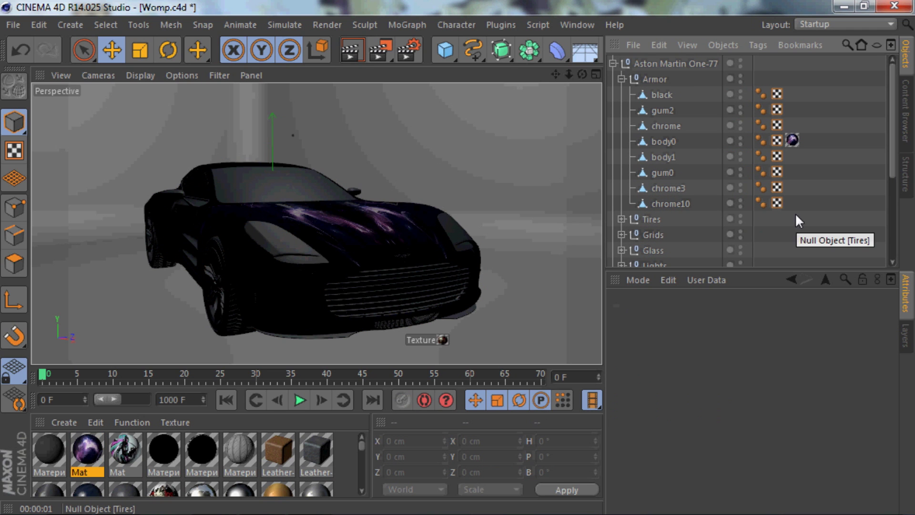
left_click(792, 140)
left_click(818, 193)
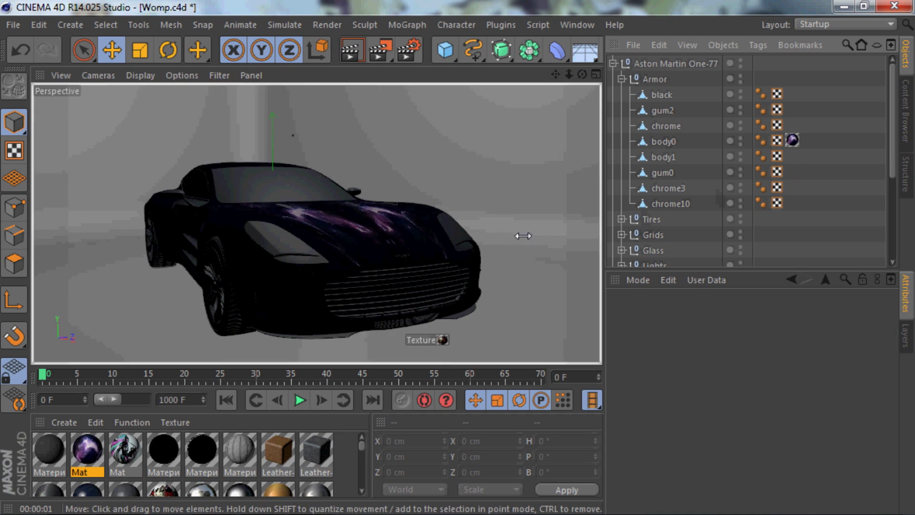
left_click(351, 49)
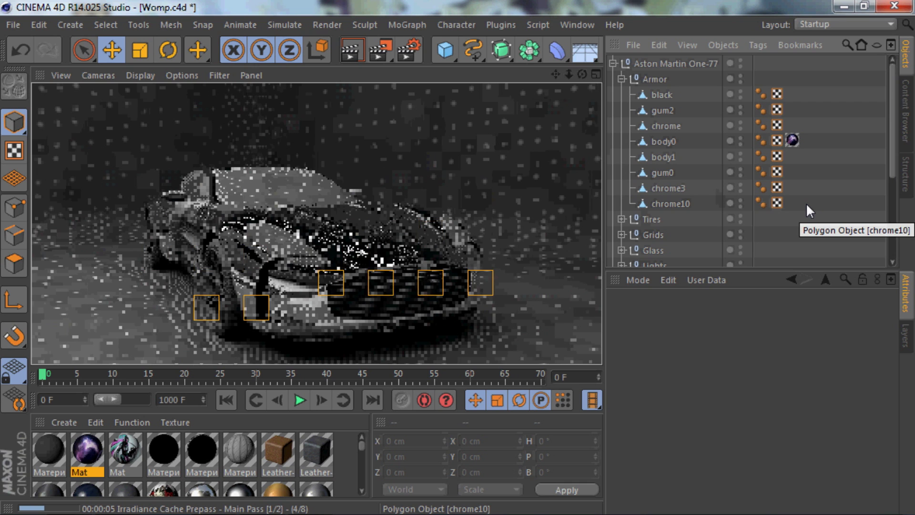
key("Escape")
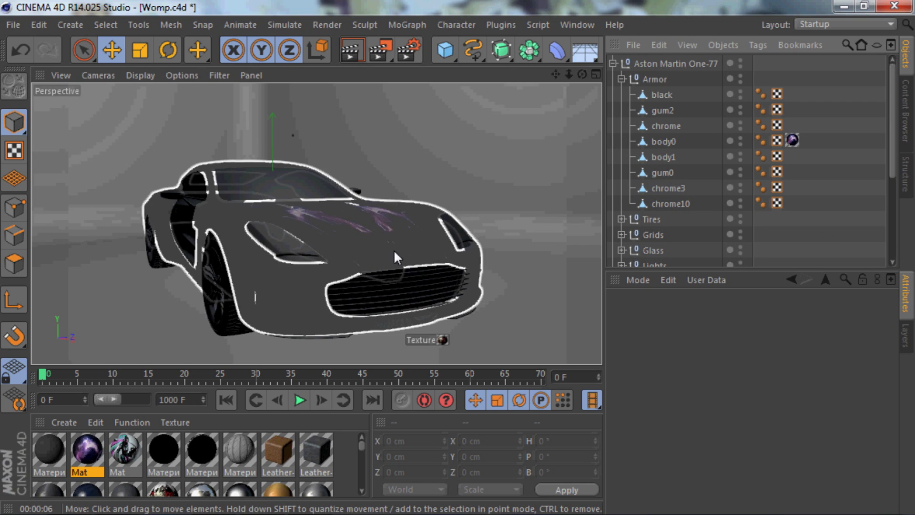
Step: Set the projection of the space texture tag on body0 to Frontal
left_click(790, 142)
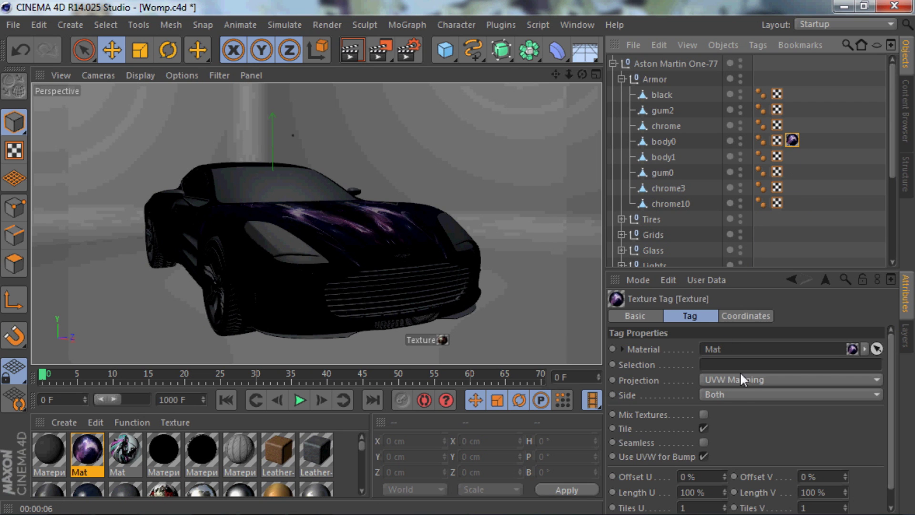
left_click(804, 211)
left_click(793, 141)
left_click(814, 171)
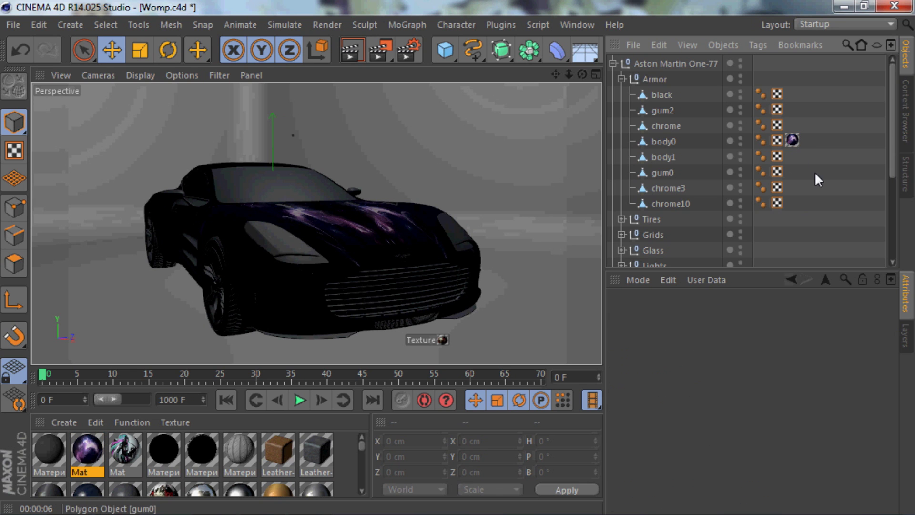
left_click(793, 140)
left_click(817, 176)
left_click(792, 141)
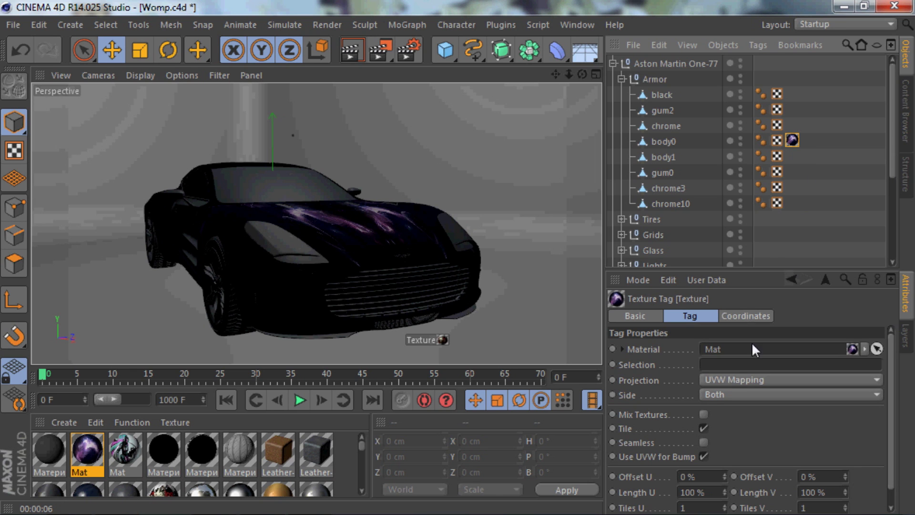
left_click(739, 377)
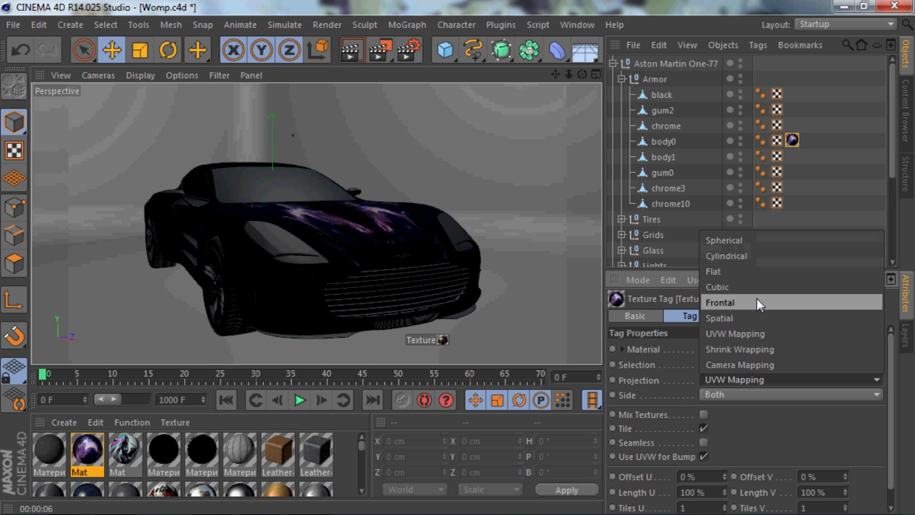
left_click(791, 139)
left_click(727, 378)
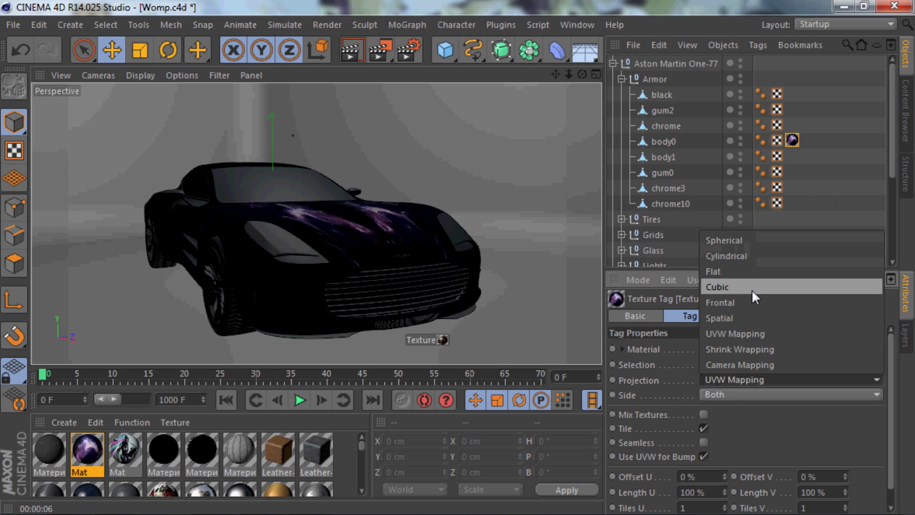
left_click(750, 302)
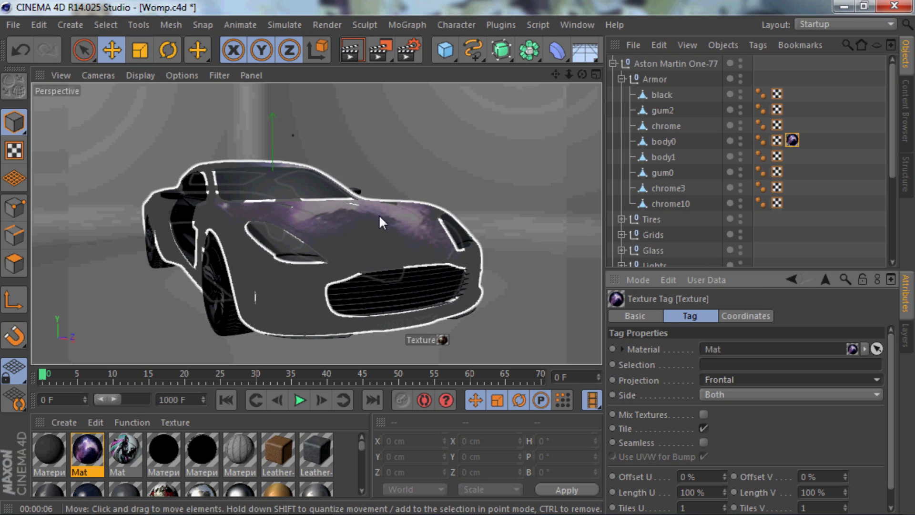
left_click(836, 214)
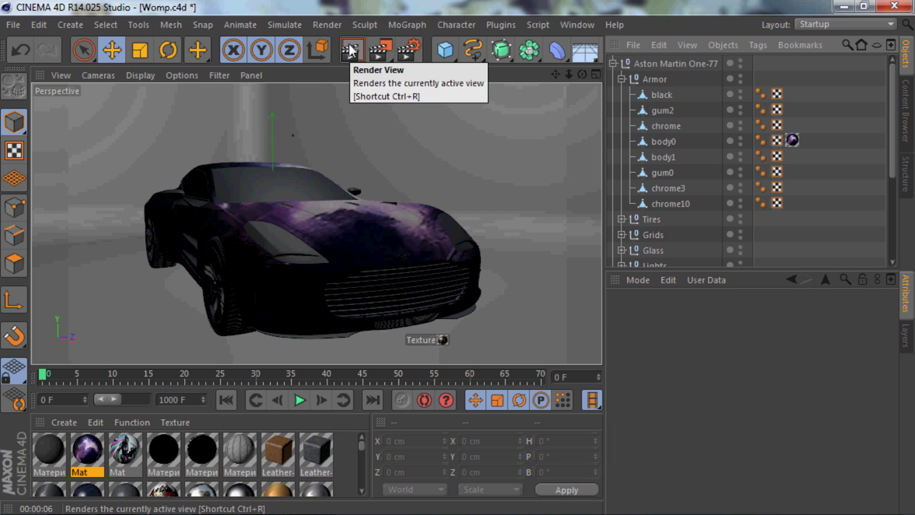
Step: Apply the space material to the body1 door and mirror parts, and set its projection to Frontal
left_click(178, 238)
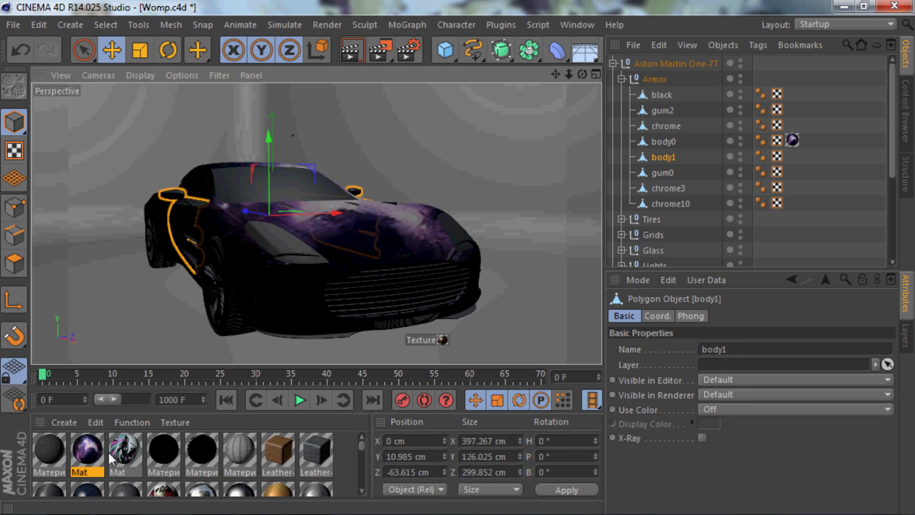
left_click_drag(87, 450, 187, 228)
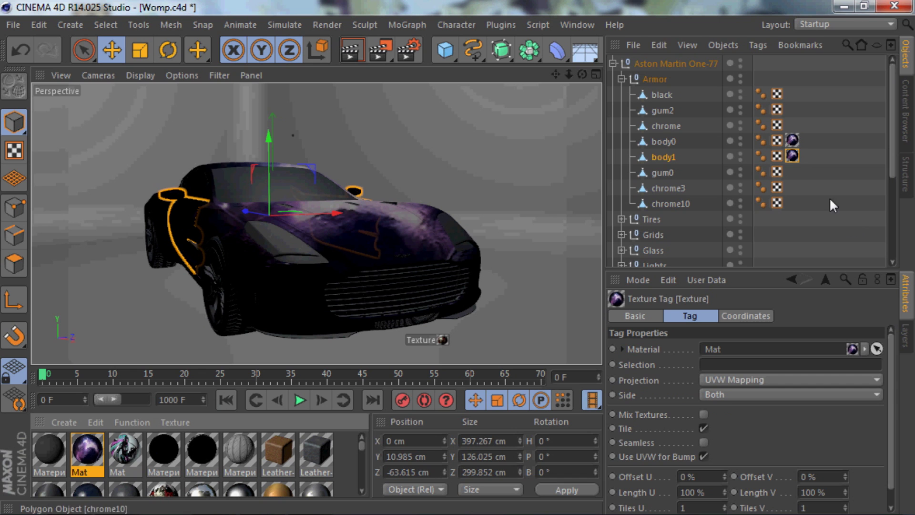
left_click(728, 380)
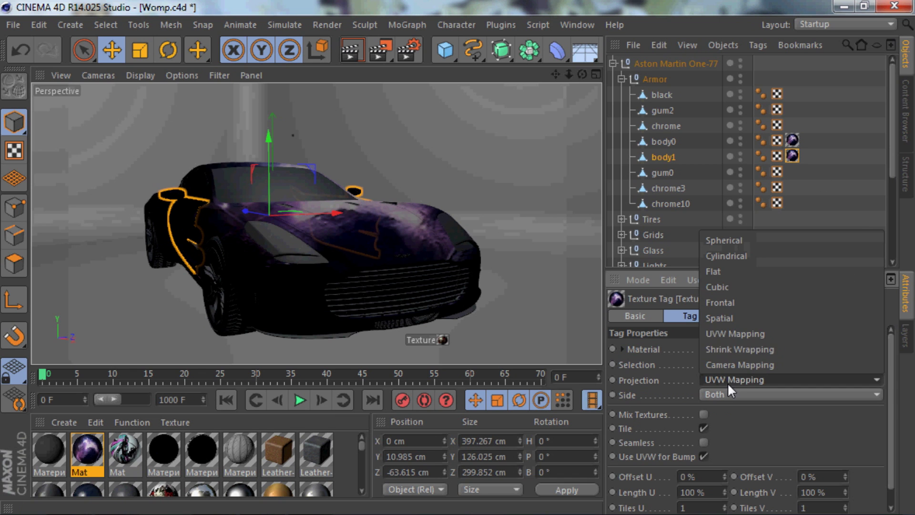
left_click(745, 302)
left_click(831, 213)
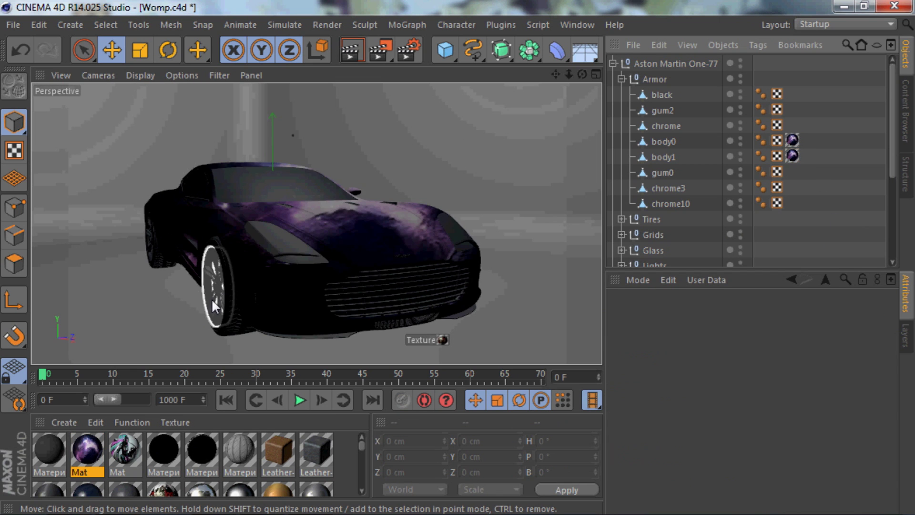
left_click(401, 301)
left_click(828, 252)
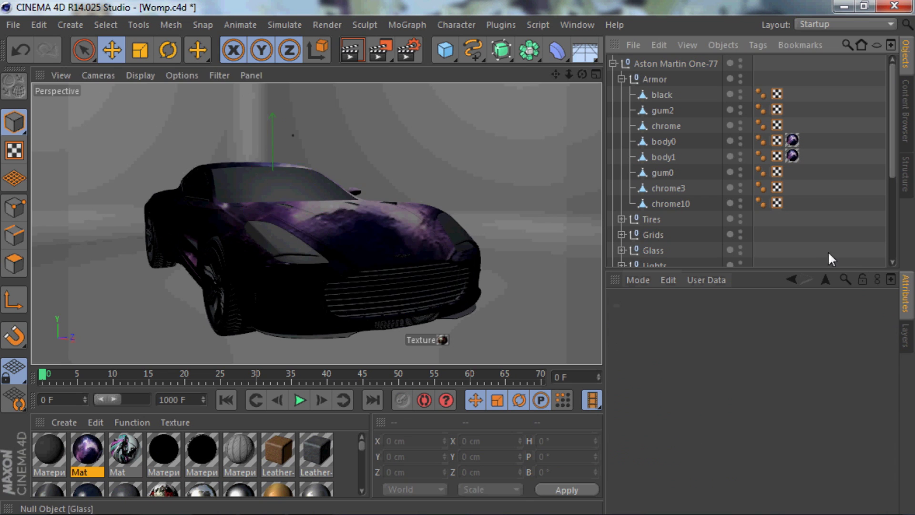
left_click(374, 293)
left_click(816, 224)
Step: Select the headlight glass on the car, find the glass material among the scene materials, and open it for editing
left_click(289, 244)
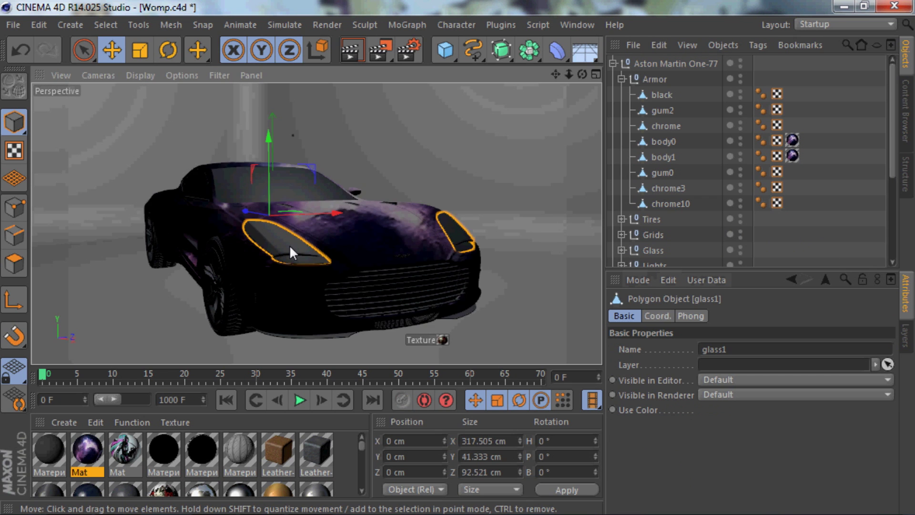
left_click_drag(359, 446, 359, 487)
left_click(284, 467)
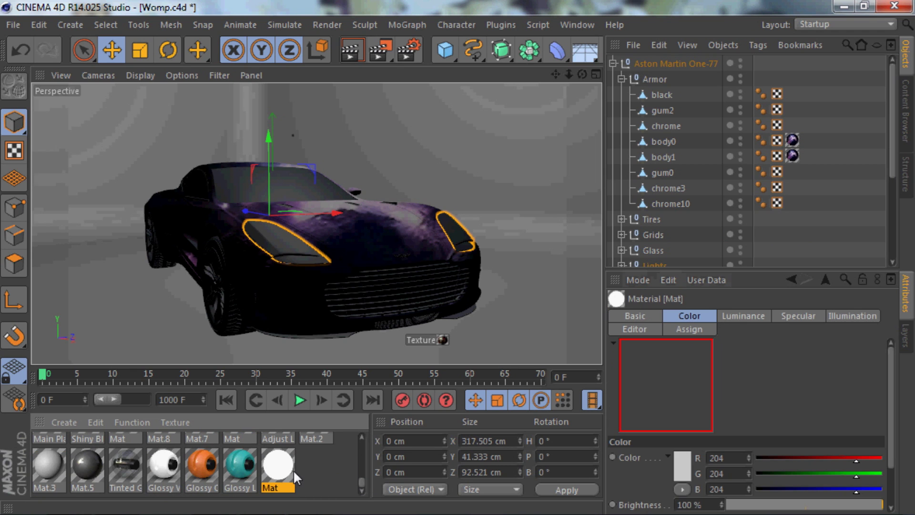
scroll(361, 436, "up", 3)
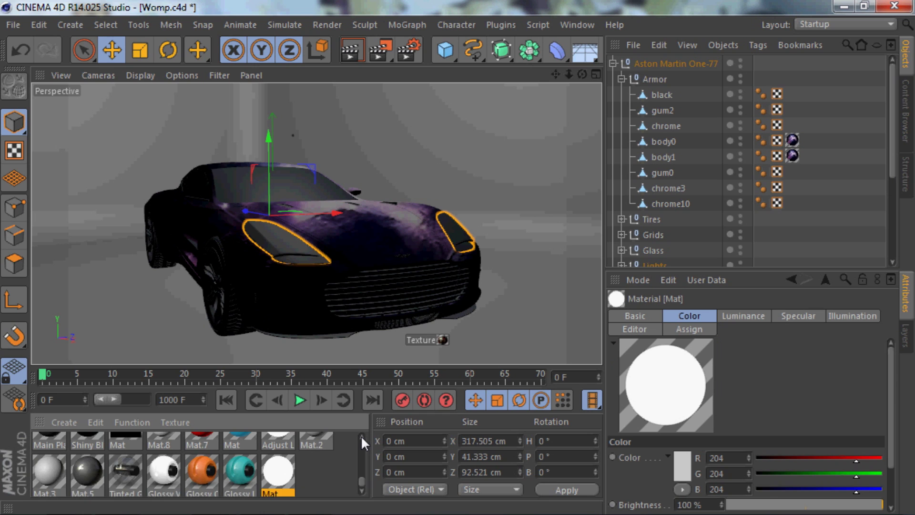
scroll(361, 436, "up", 2)
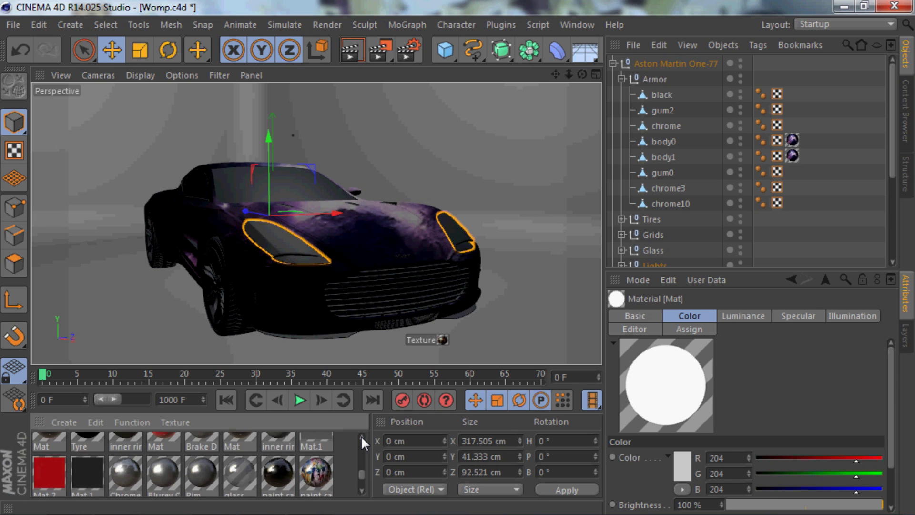
scroll(361, 435, "up", 2)
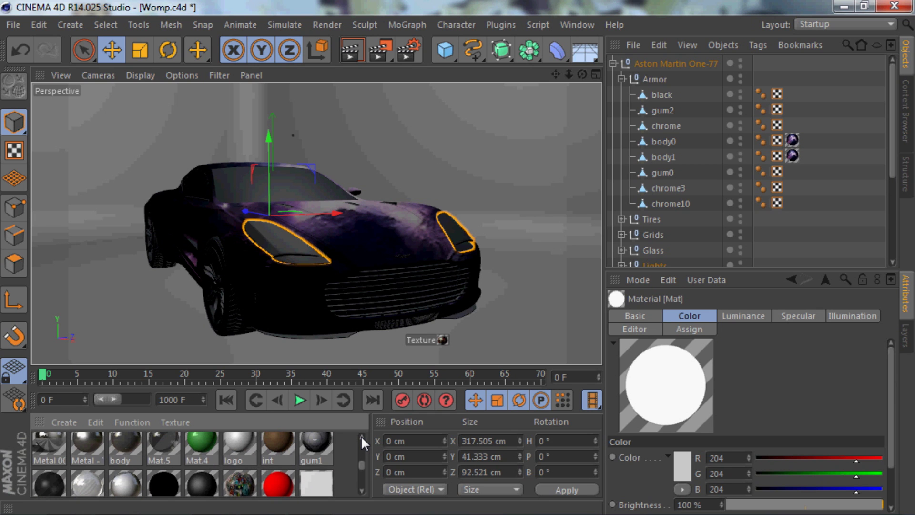
left_click(363, 488)
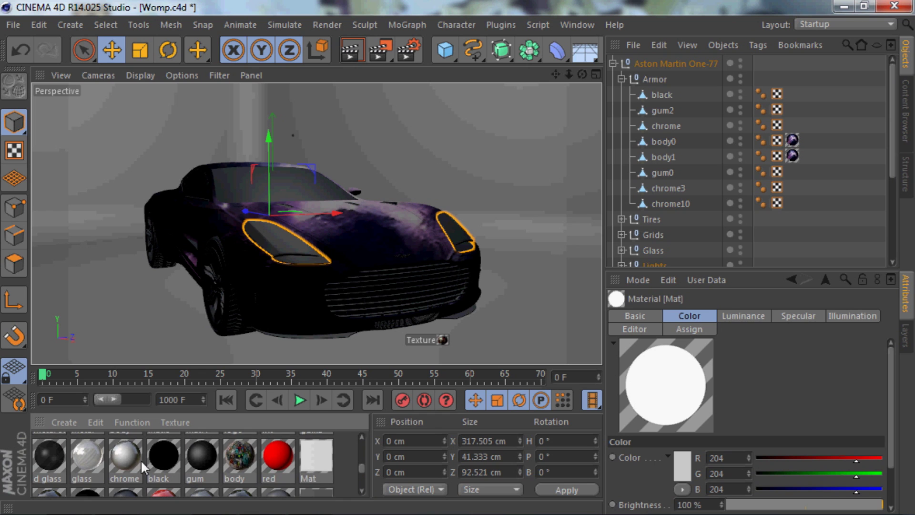
double_click(95, 458)
Step: Turn on the glass material's Luminance channel and set its brightness to 28%
left_click(285, 407)
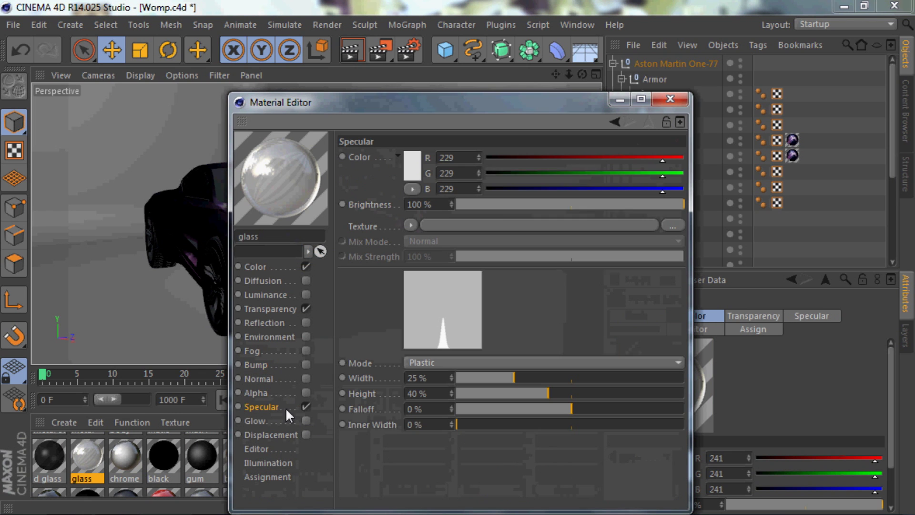
left_click(306, 295)
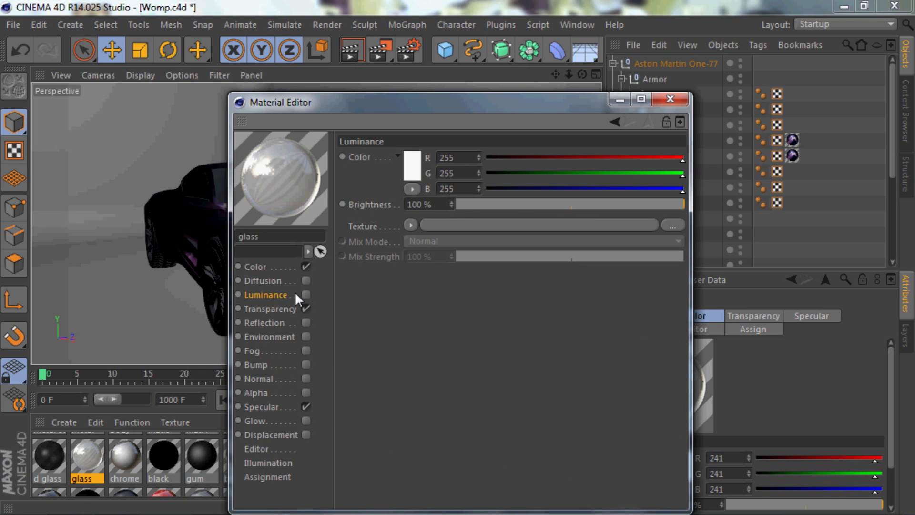
left_click_drag(491, 203, 525, 204)
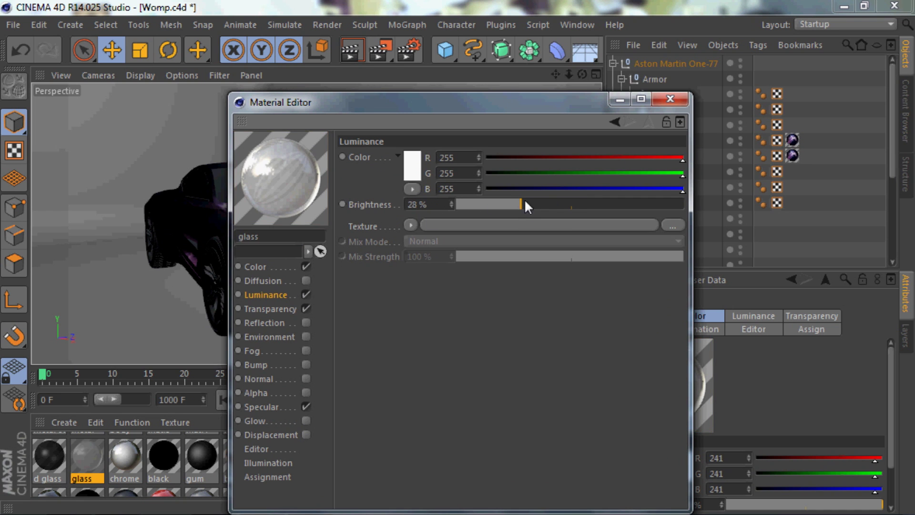
Step: Close the glass material's editor, apply the glass material to the car's headlight glass, and clear the selection
left_click(670, 99)
left_click_drag(202, 326, 287, 235)
left_click(829, 176)
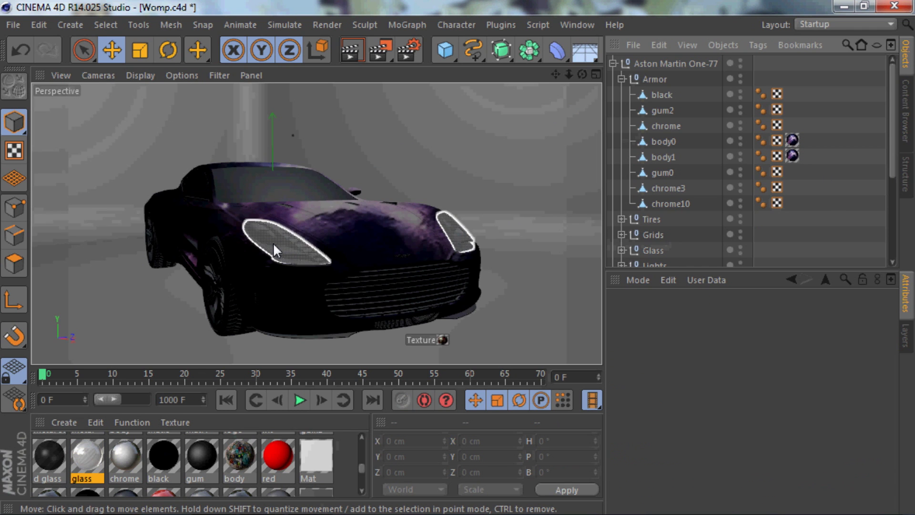
Step: Select the front grille, create a new material, and set its color to dark gray, RGB 26, 26, 26
left_click(404, 289)
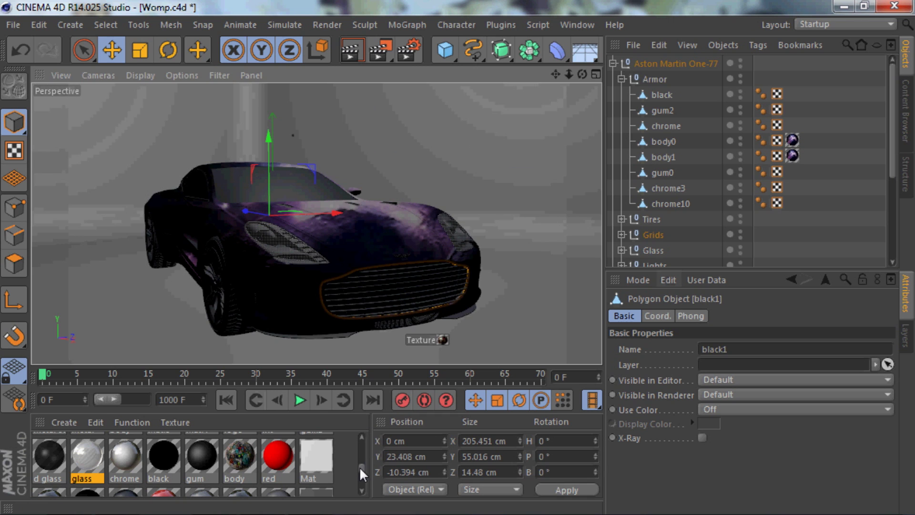
left_click_drag(359, 466, 371, 422)
left_click(327, 469)
double_click(40, 448)
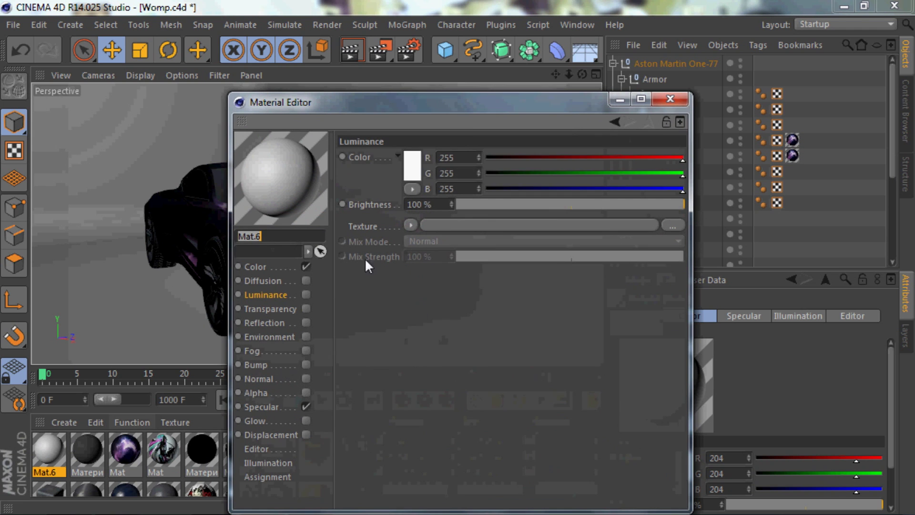
left_click(417, 159)
left_click_drag(409, 159, 326, 172)
left_click(386, 230)
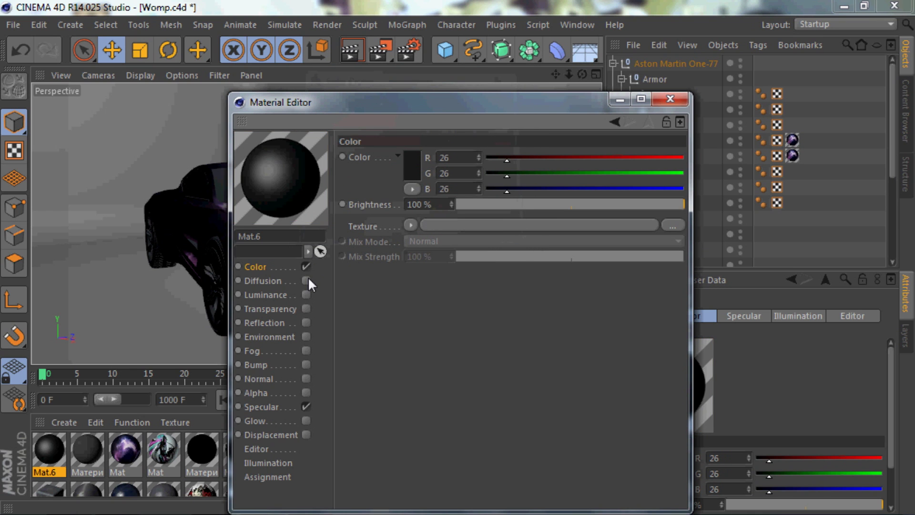
Step: Turn off the dark material's Specular channel, then enable Reflection with a brightness of 28%
left_click(306, 406)
left_click(278, 322)
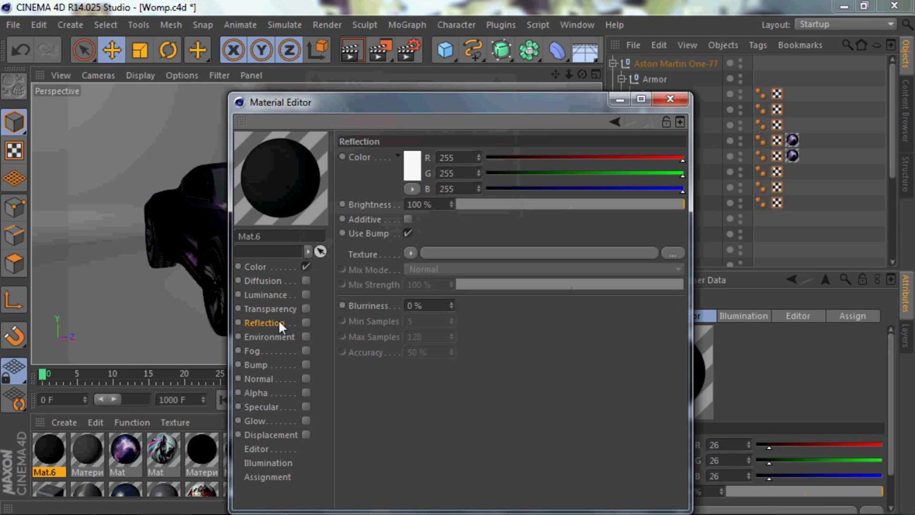
left_click(305, 322)
left_click(522, 203)
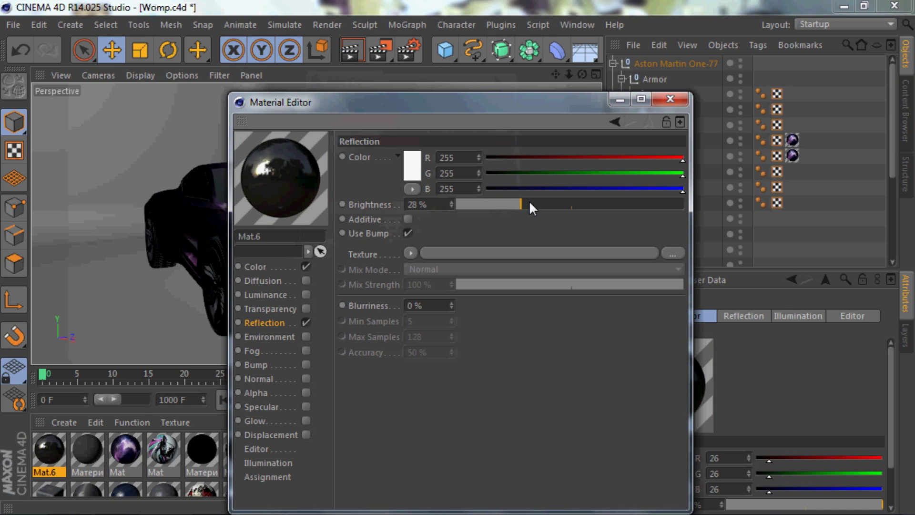
Step: Load the Metal surface shader as the texture of the dark material's Reflection channel
left_click(410, 253)
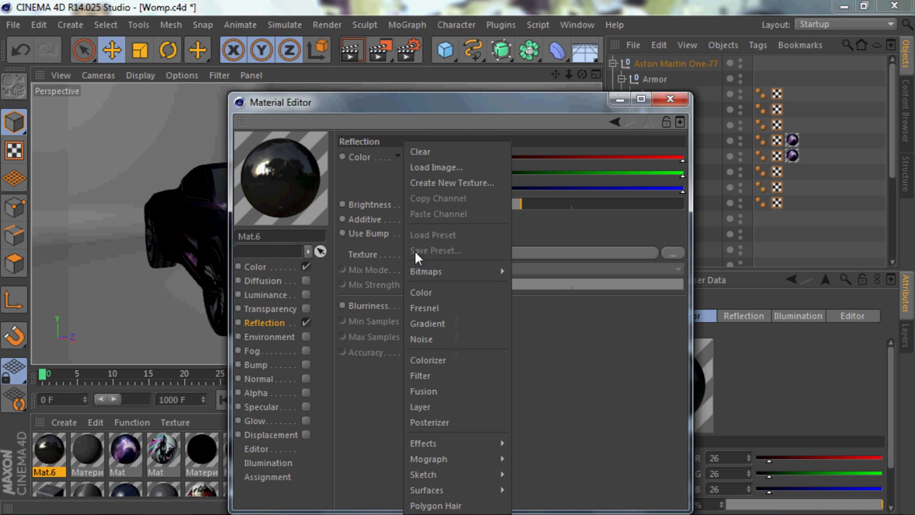
mouse_move(468, 441)
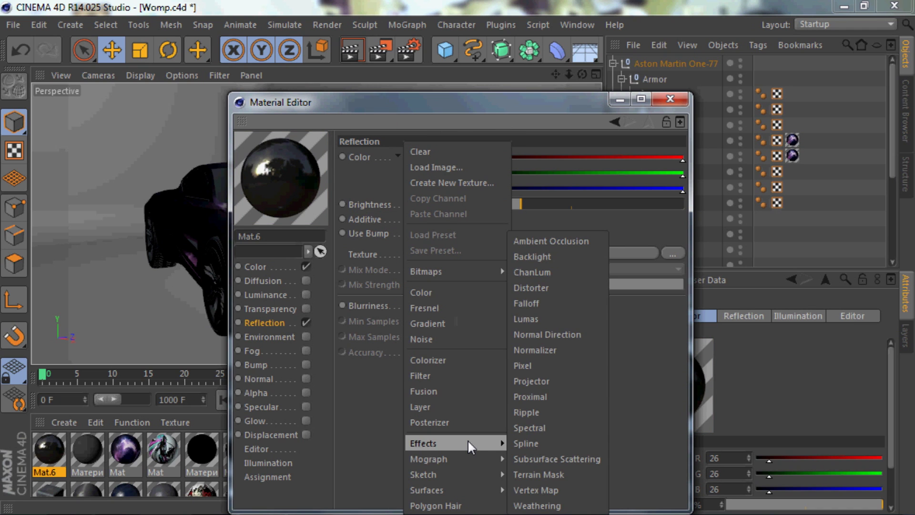
mouse_move(462, 485)
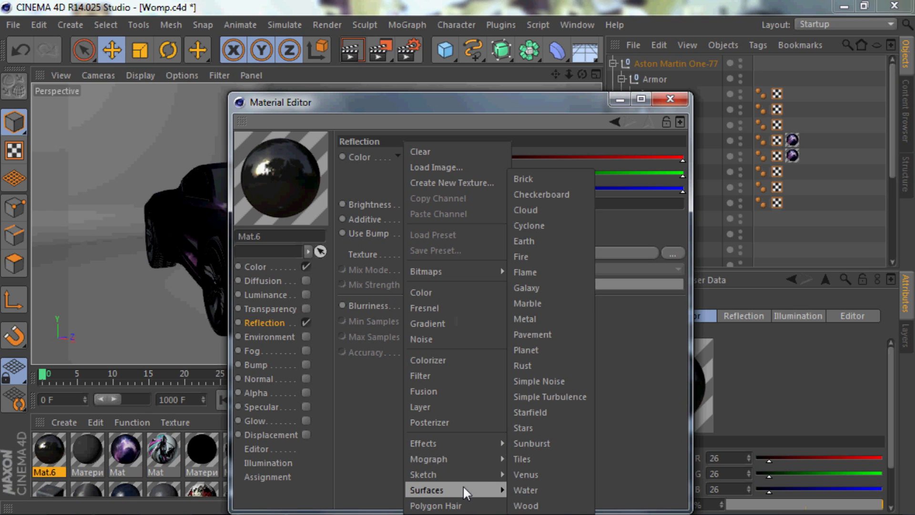
left_click(540, 315)
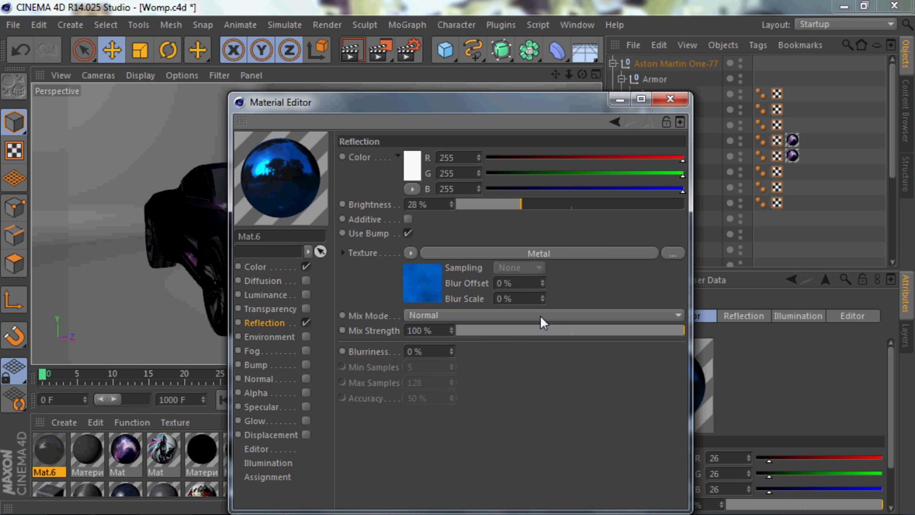
Step: Change the Metal shader's blue gradient end to dark gray, RGB 26, 26, 26, then close the material and deselect everything
left_click(410, 277)
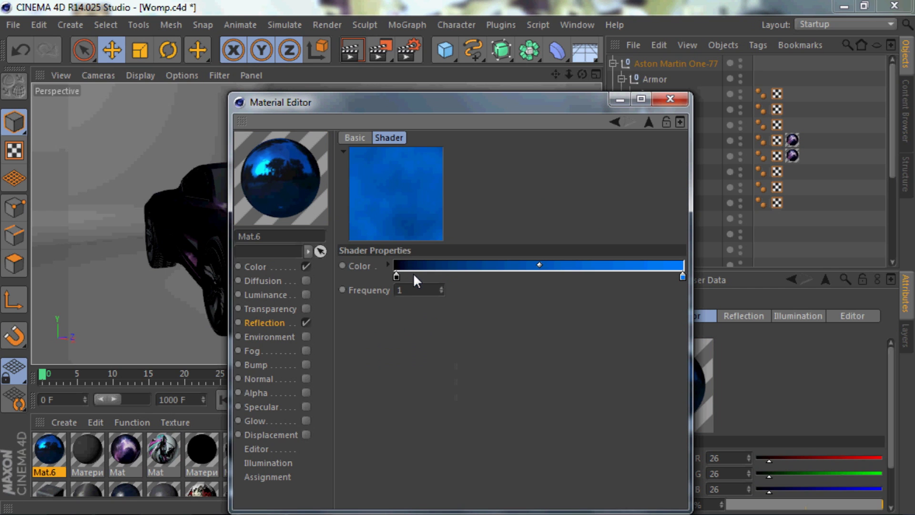
double_click(682, 276)
left_click(583, 296)
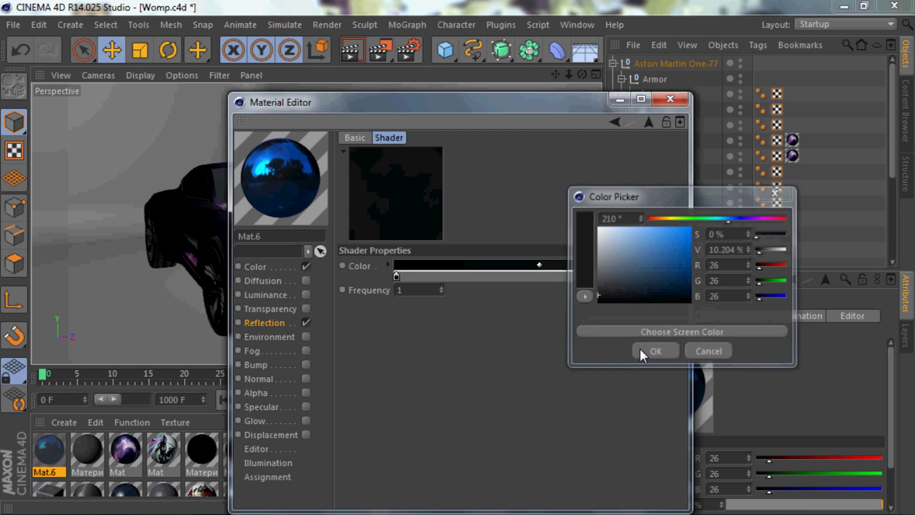
left_click(639, 347)
left_click(670, 99)
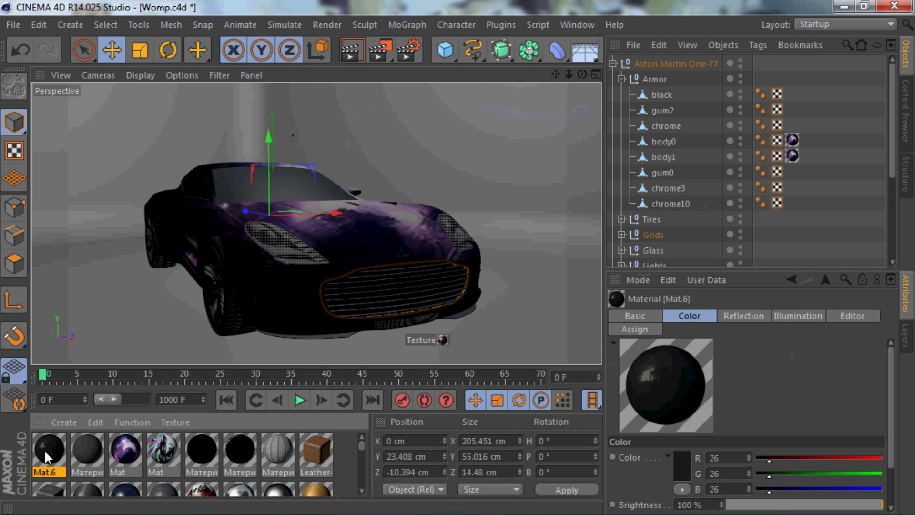
left_click(793, 244)
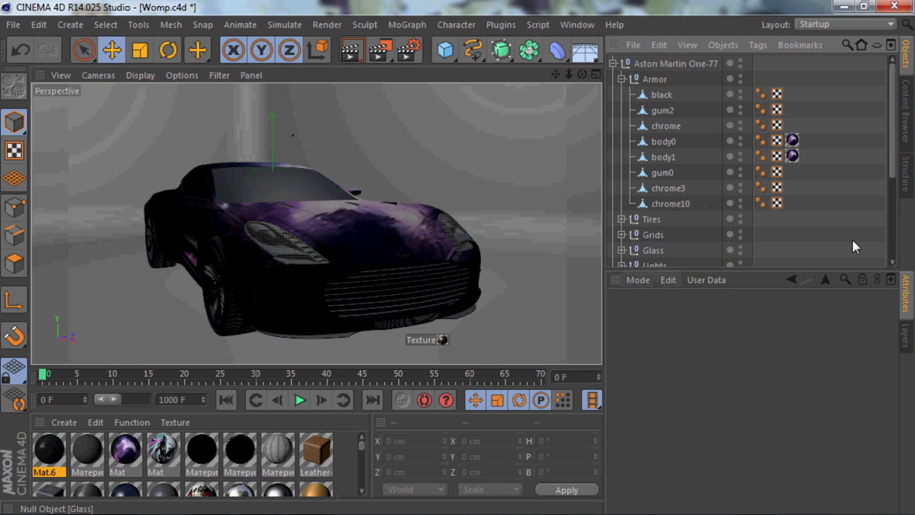
left_click_drag(361, 446, 364, 488)
left_click(233, 327)
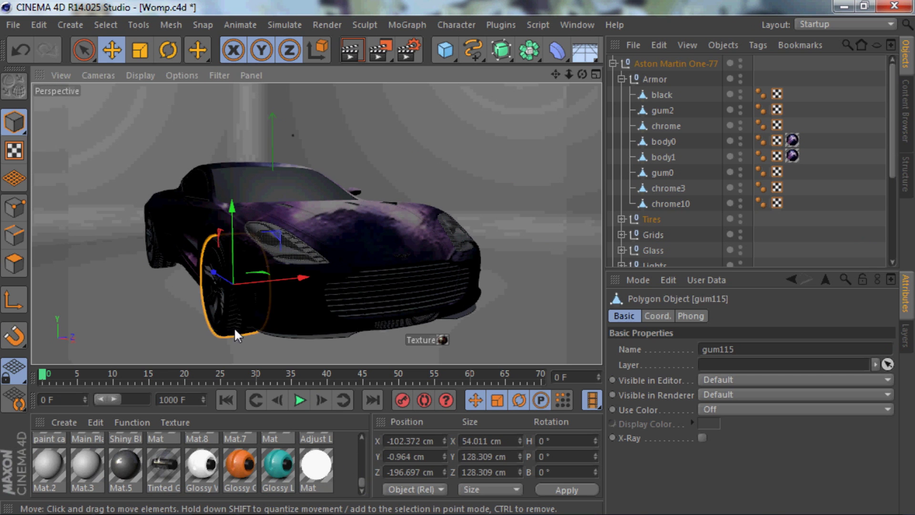
left_click(791, 240)
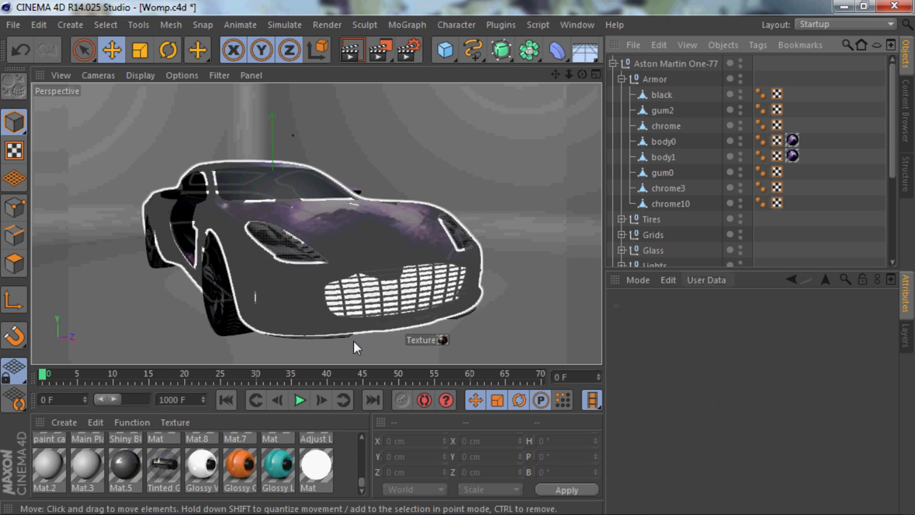
left_click(362, 436)
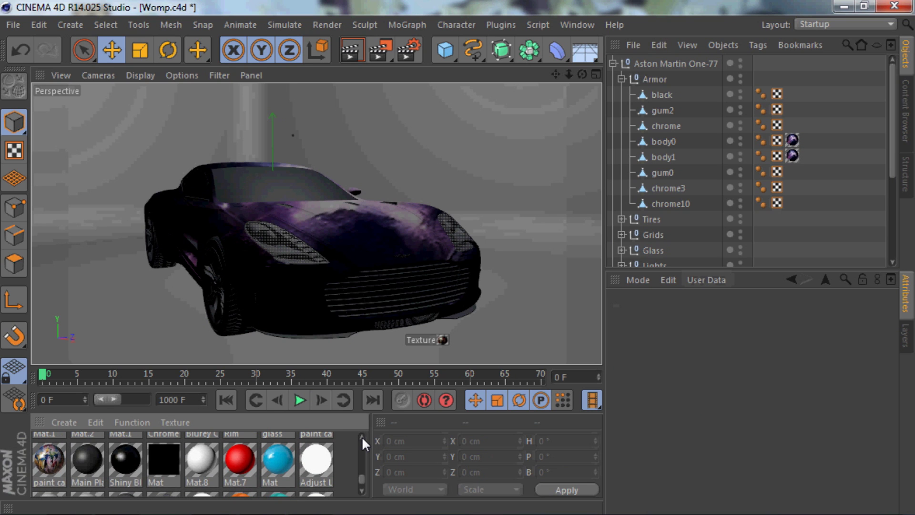
left_click(362, 436)
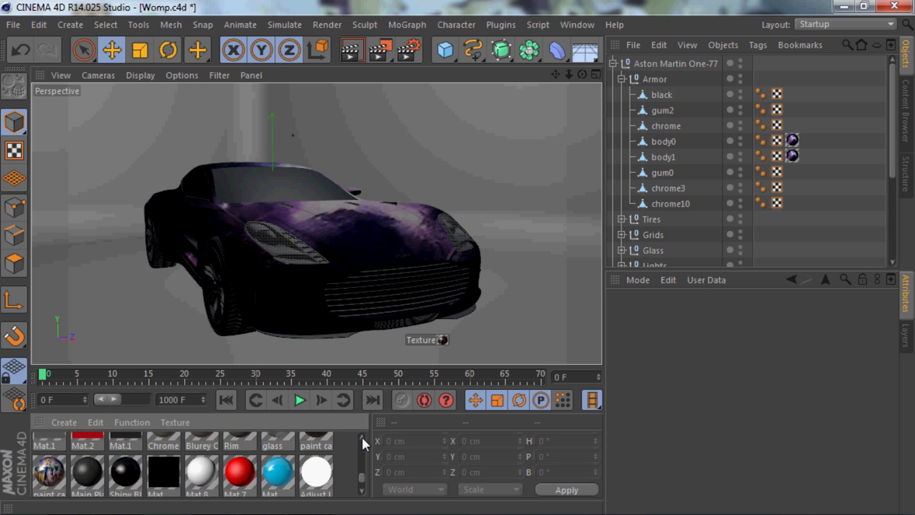
Step: Create another new material for the car windows, open it for editing, and turn off its Specular channel
double_click(344, 443)
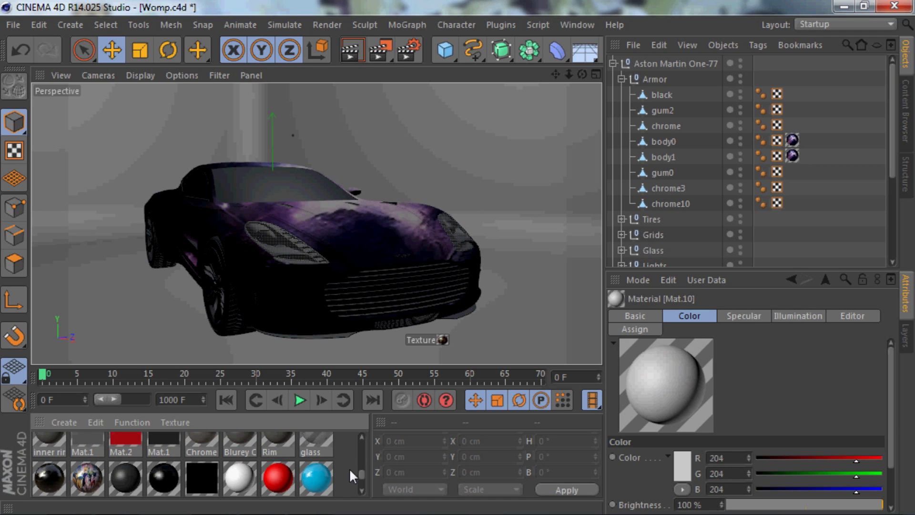
left_click_drag(361, 474, 364, 450)
left_click_drag(139, 437, 361, 303)
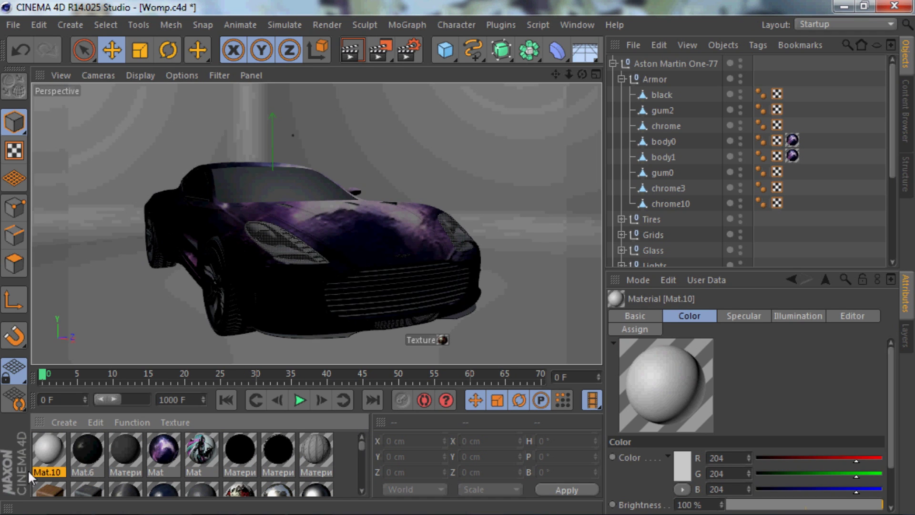
double_click(54, 447)
left_click_drag(394, 102, 487, 108)
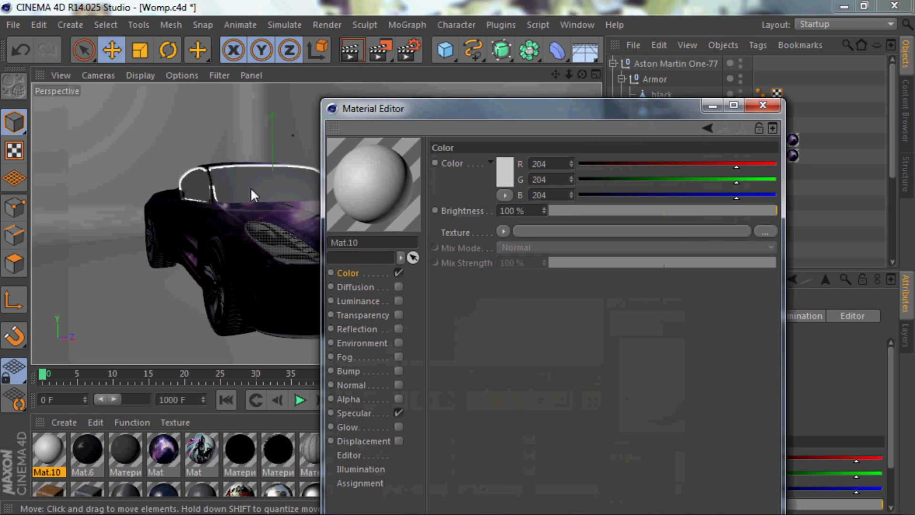
left_click(399, 413)
Step: Enable the window material's Transparency channel and set its brightness to 81%
left_click(381, 301)
left_click(379, 315)
left_click(399, 315)
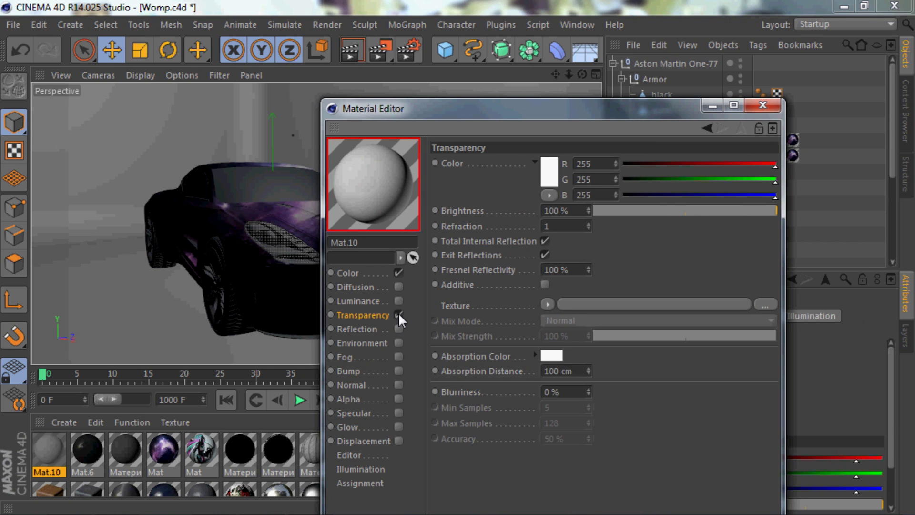
left_click(639, 209)
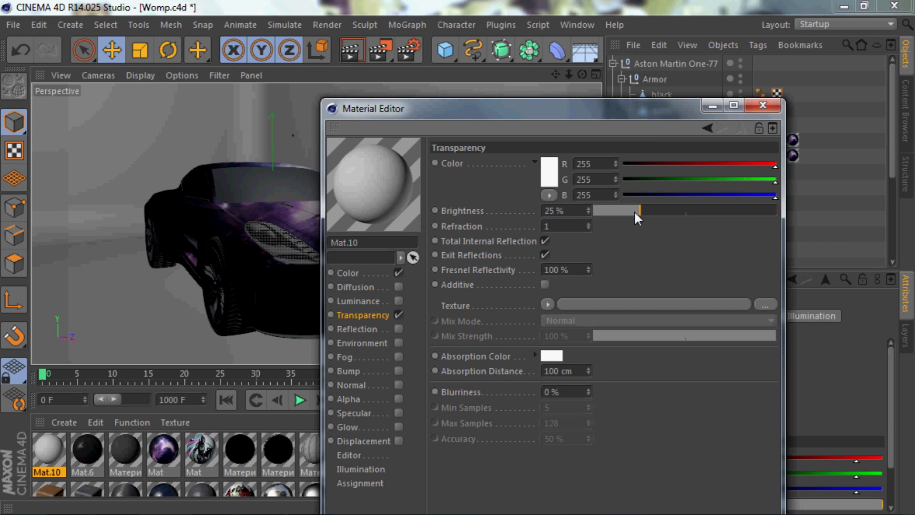
left_click_drag(635, 212, 744, 210)
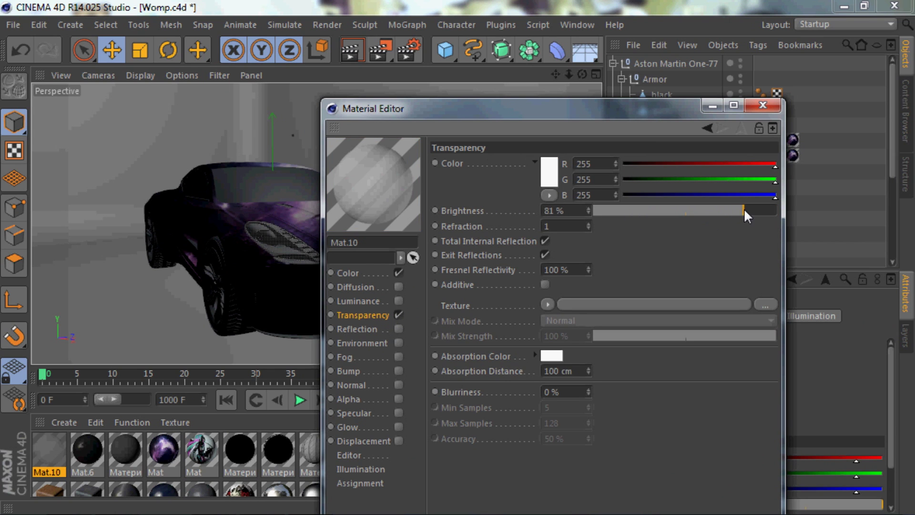
Step: Set the window material's base color to near-black, RGB 33, 32, 32
left_click(352, 273)
left_click(548, 172)
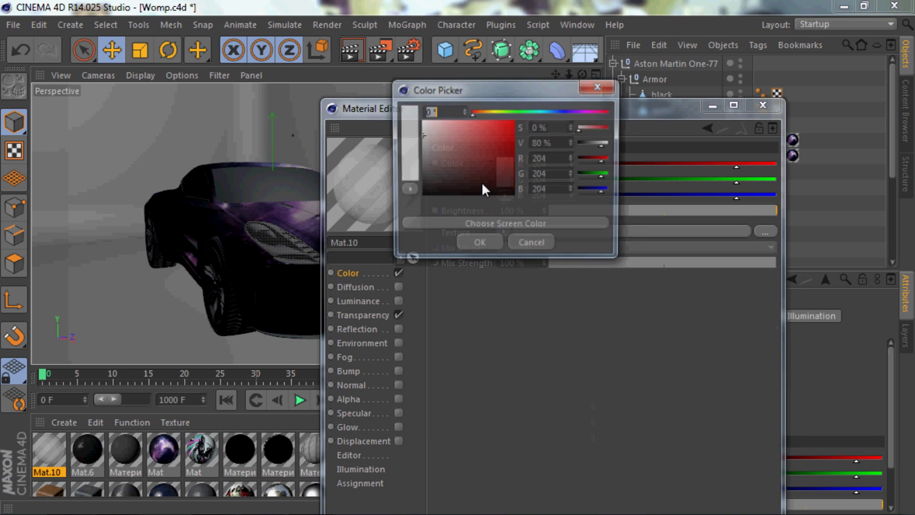
left_click_drag(482, 190, 375, 171)
left_click(425, 186)
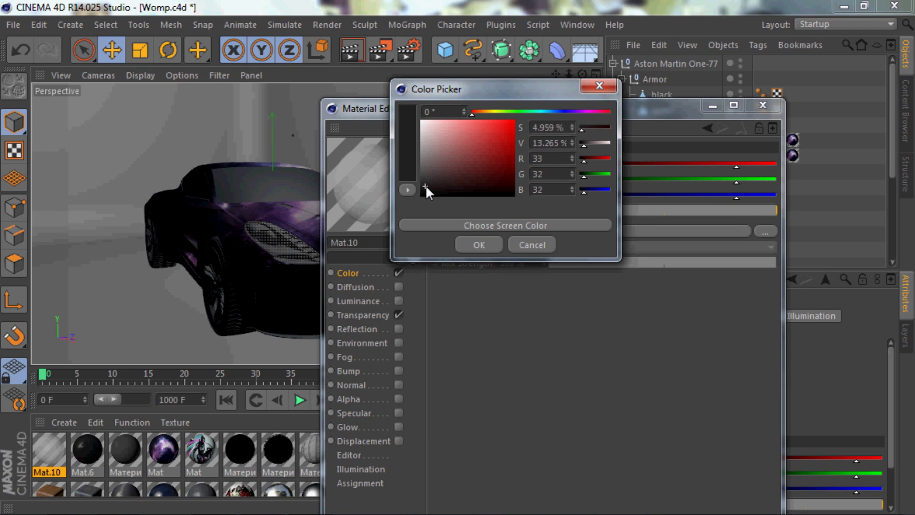
left_click(468, 240)
Step: Set the window material's transparency color to light gray, RGB 231, 231, 231
left_click(362, 315)
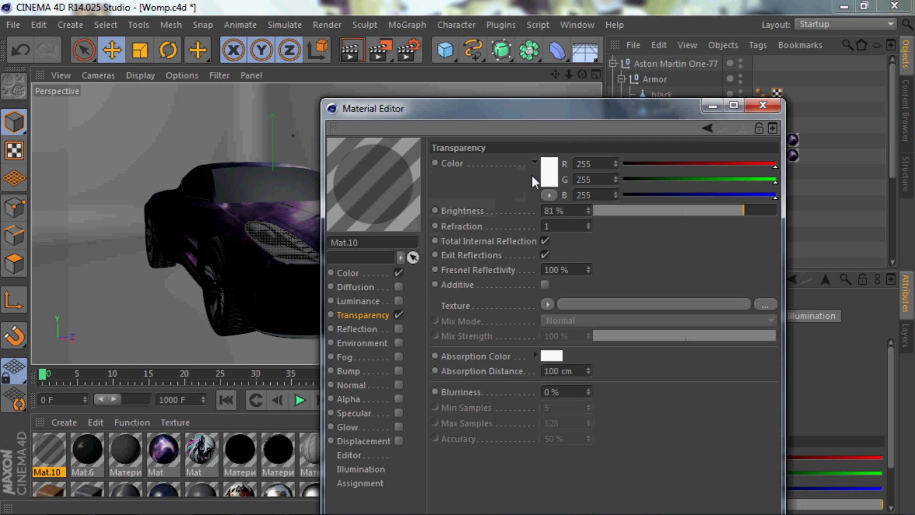
left_click(550, 174)
left_click(461, 165)
left_click(461, 177)
left_click(515, 242)
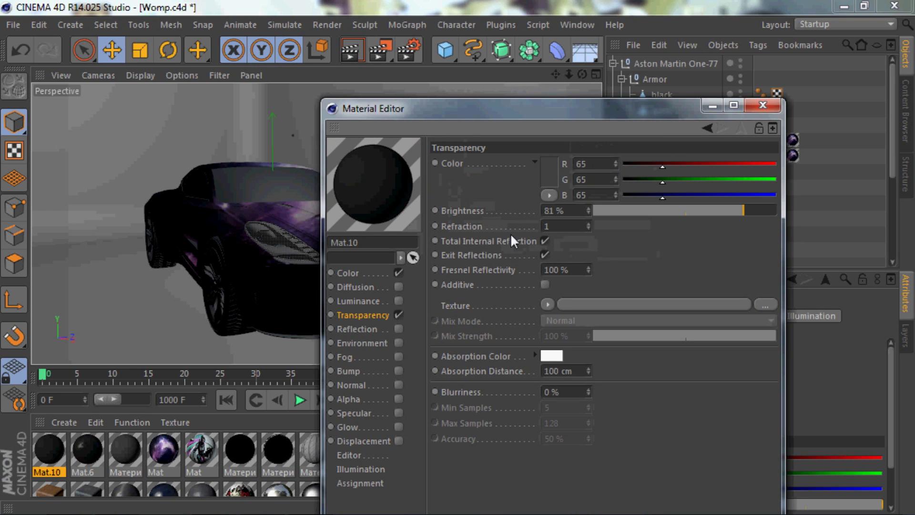
left_click(548, 173)
left_click(451, 114)
left_click(513, 242)
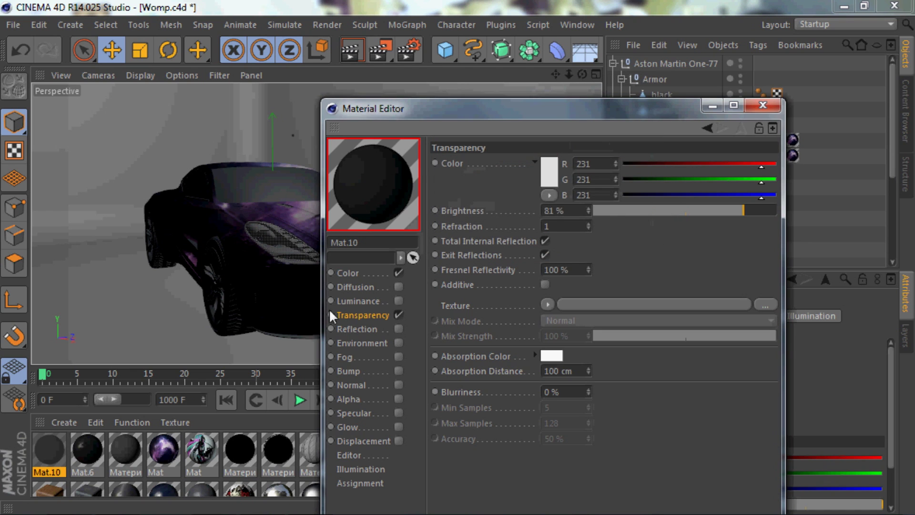
Step: Enable the window material's Reflection channel and reduce its brightness well below 100%
left_click(357, 328)
left_click(398, 328)
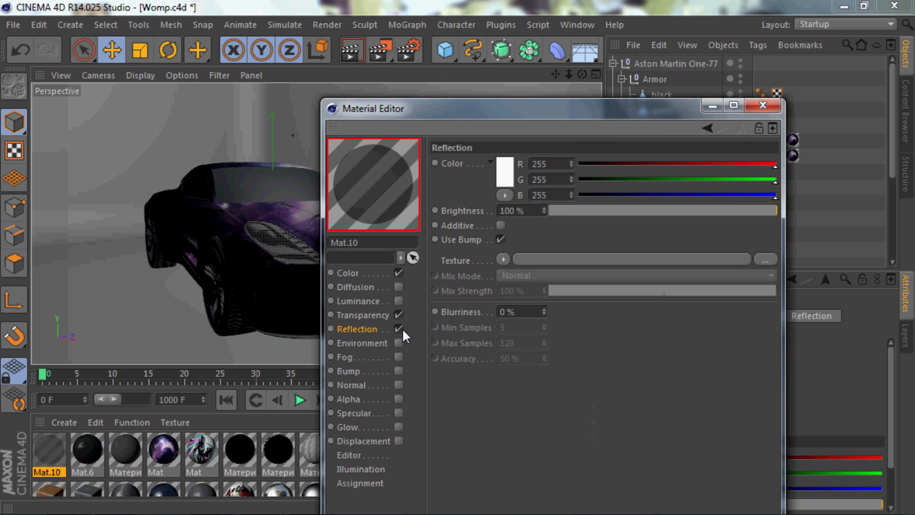
left_click(578, 211)
left_click_drag(602, 212, 624, 211)
Step: Apply the transparent material to the car windows, clear the selection, and render a test of the perspective view
left_click_drag(49, 450, 277, 184)
left_click(834, 247)
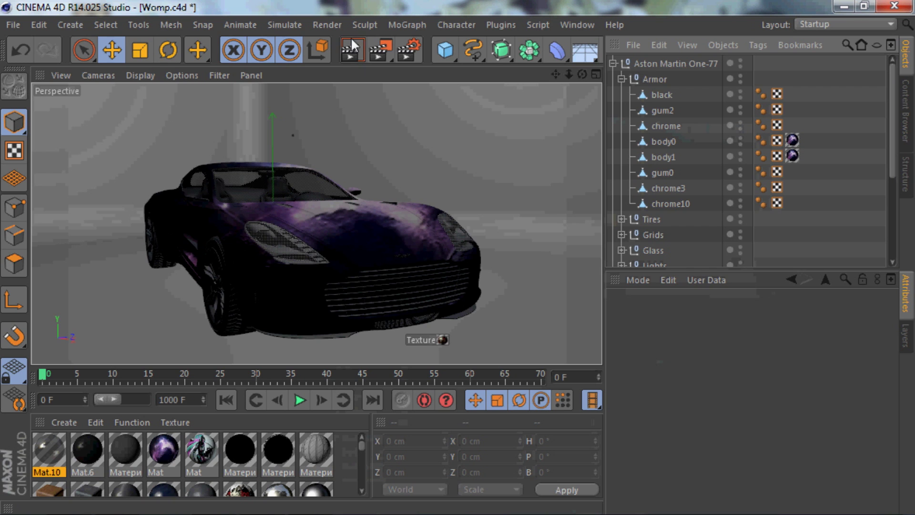
left_click(350, 42)
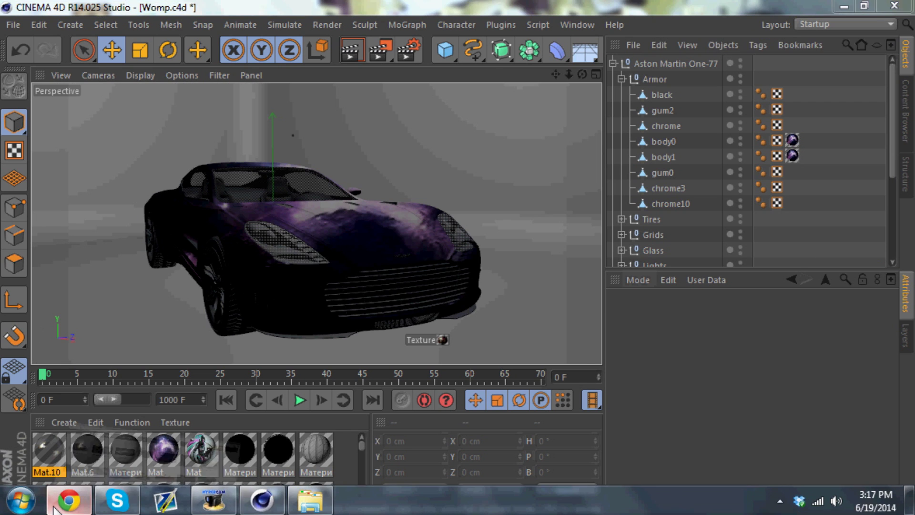
Step: Switch to Chrome and open the Audi Q7 (2011) model page from the TF3DM vehicle listing
left_click(69, 509)
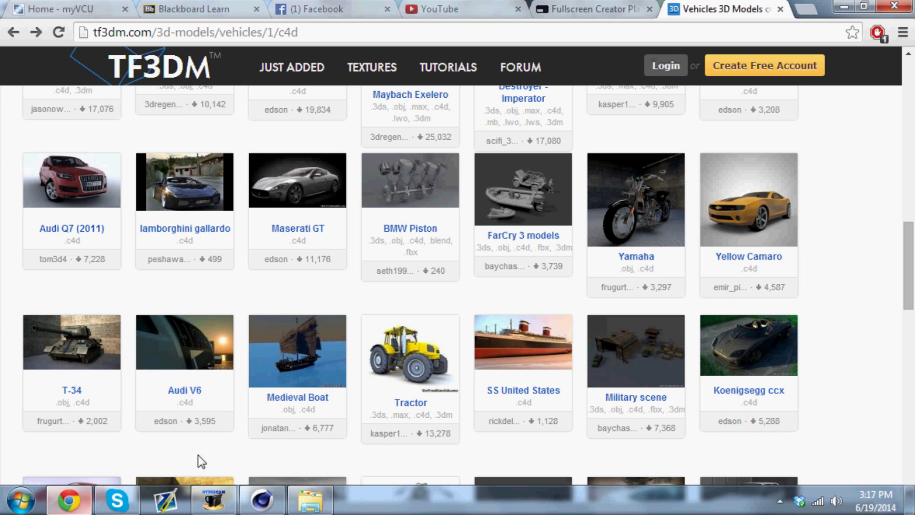
scroll(219, 296, "up", 4)
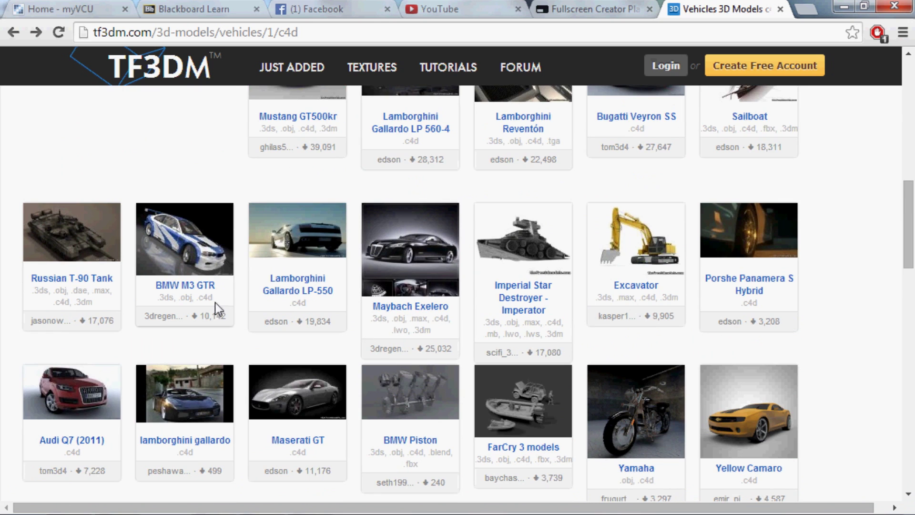
left_click(103, 394)
scroll(372, 325, "down", 5)
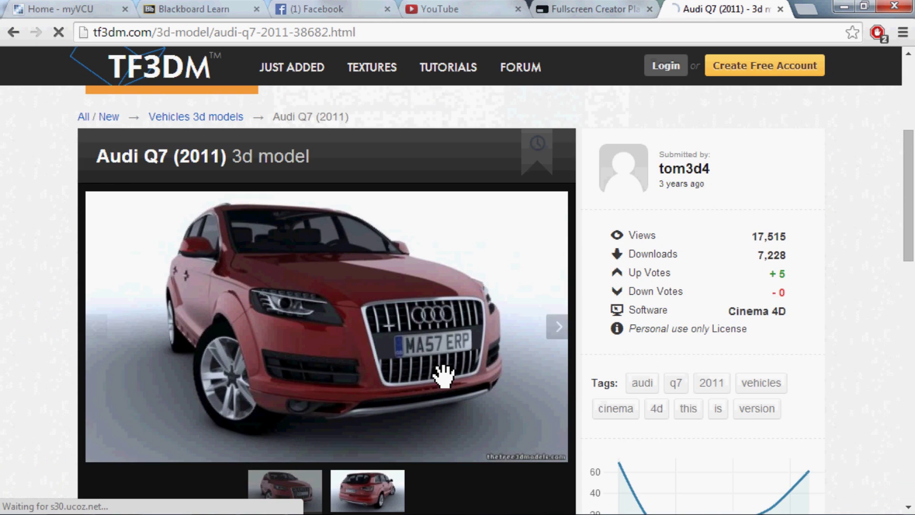
Step: View the Audi Q7's rear preview image, look over the model page, and go back to the vehicle listing
left_click(378, 363)
scroll(58, 322, "up", 2)
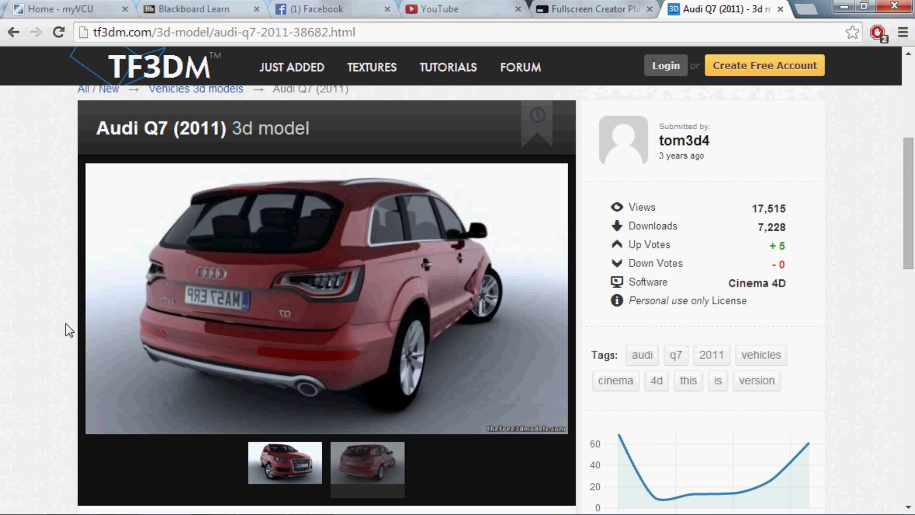
scroll(69, 327, "down", 2)
scroll(138, 341, "up", 1)
scroll(162, 314, "up", 4)
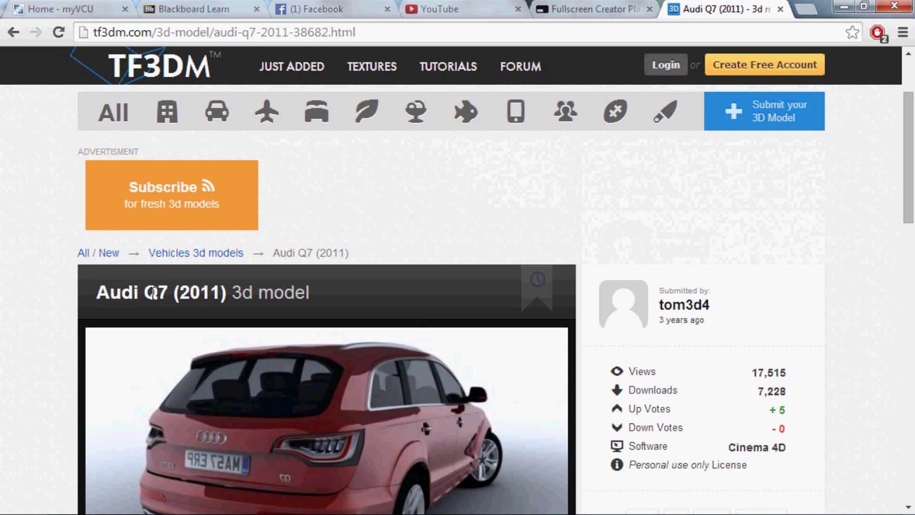
scroll(96, 307, "down", 3)
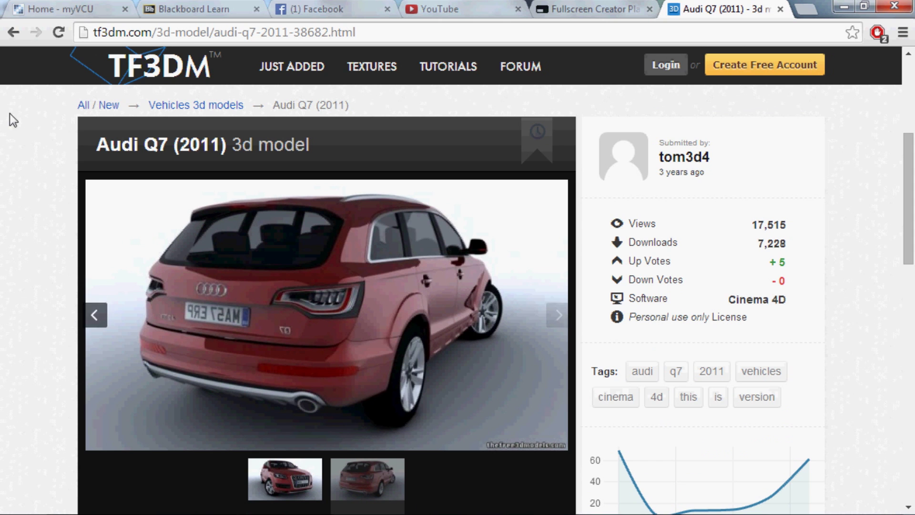
left_click(13, 32)
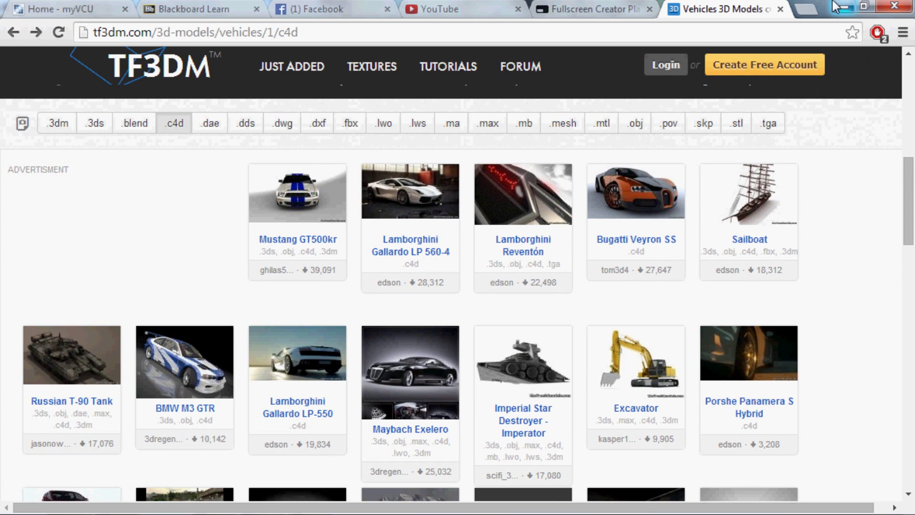
Step: Switch back to Cinema 4D and replace the space material on body0 and body1 with Car Paint - Matte Red
left_click(843, 5)
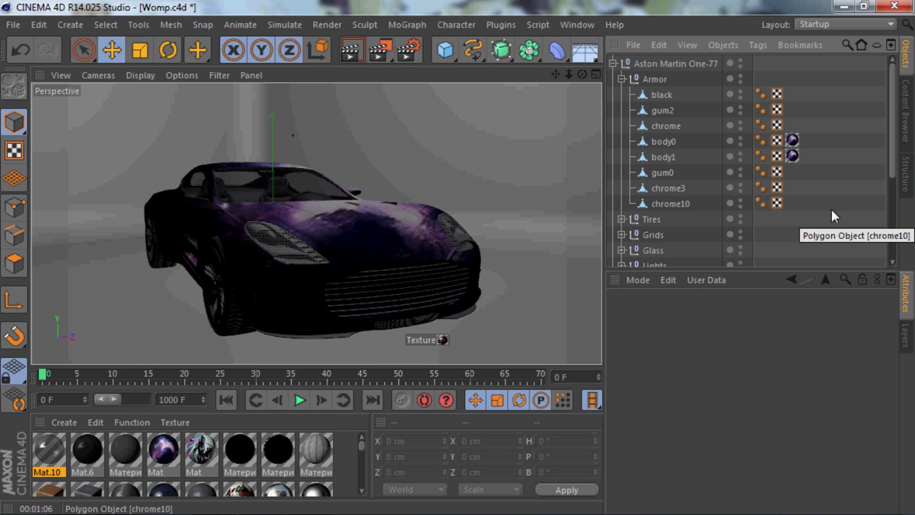
left_click(792, 141)
key("Delete")
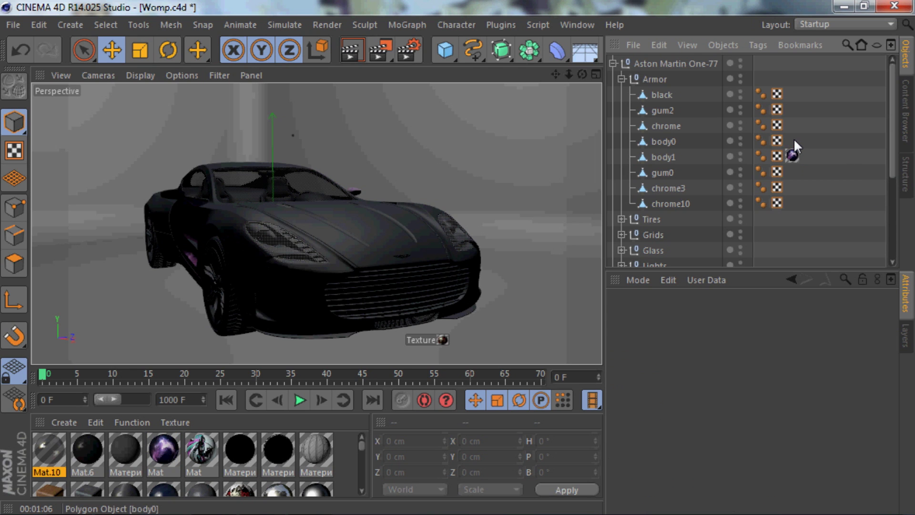
left_click(791, 155)
key("Delete")
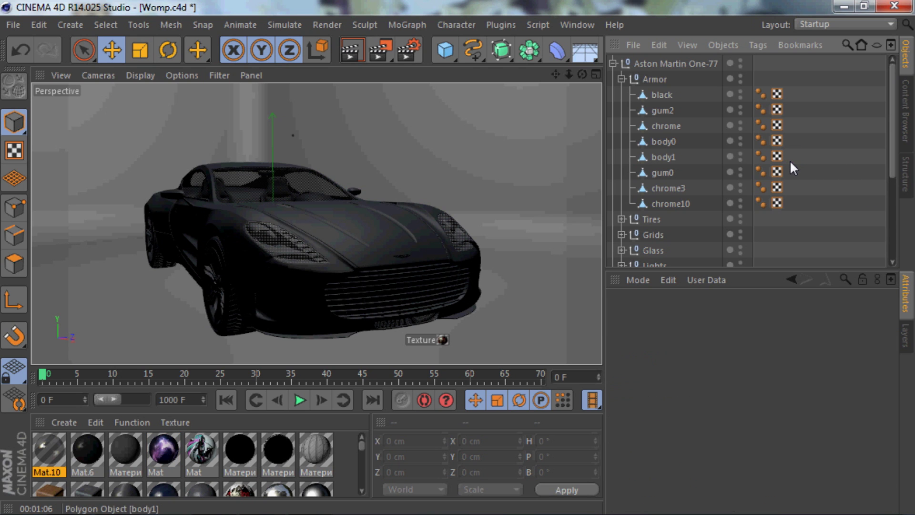
mouse_move(241, 491)
left_mouse_down()
mouse_move(620, 200)
mouse_move(700, 167)
mouse_move(666, 162)
left_mouse_up()
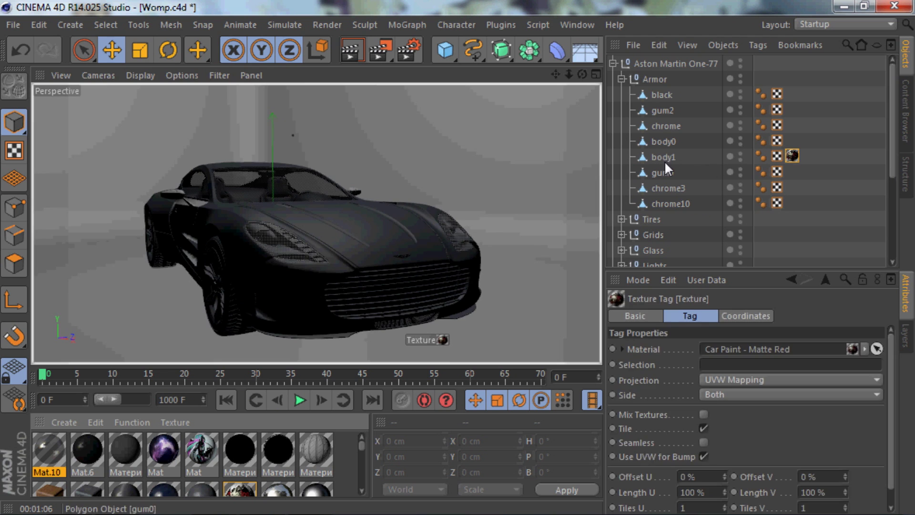
left_click(809, 192)
left_click_drag(239, 491, 660, 141)
Step: Change the projection of the Car Paint - Matte Red texture on the car's body parts and render the perspective view
left_click(791, 155)
left_click(738, 392)
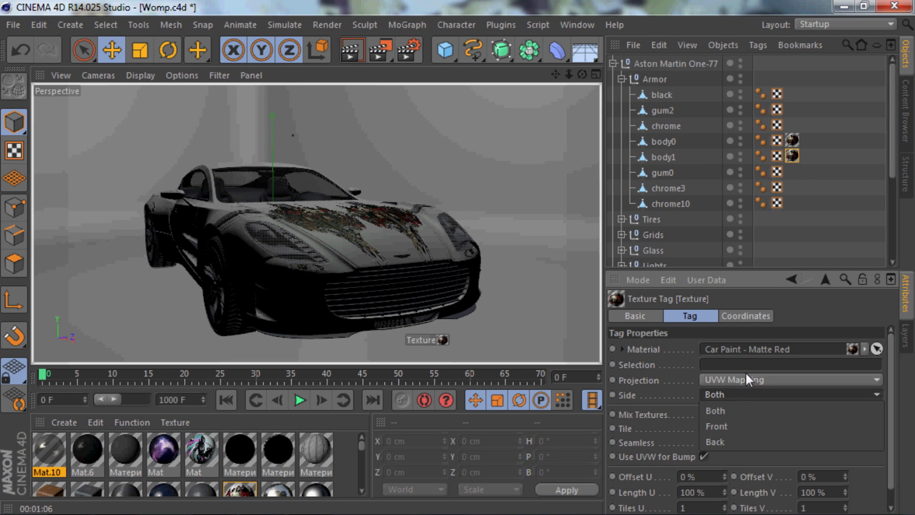
left_click(719, 425)
left_click(792, 140)
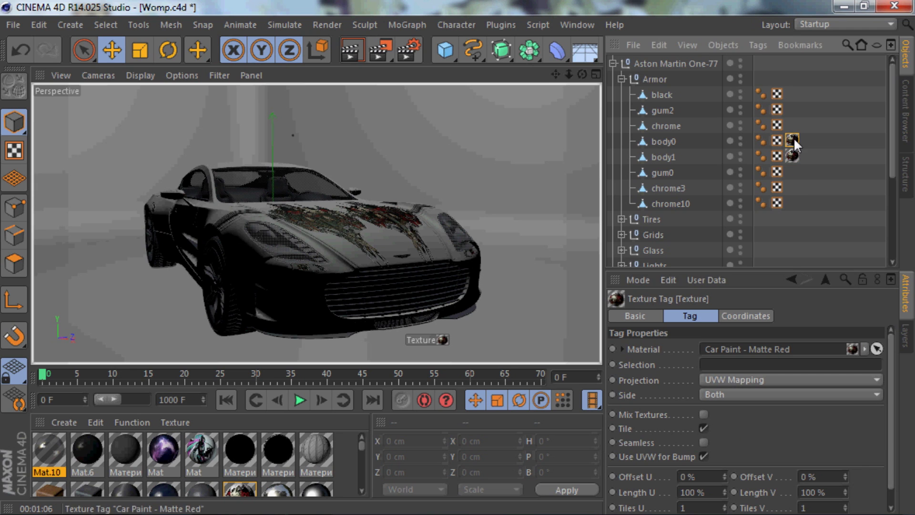
left_click(737, 379)
left_click(745, 302)
left_click(810, 224)
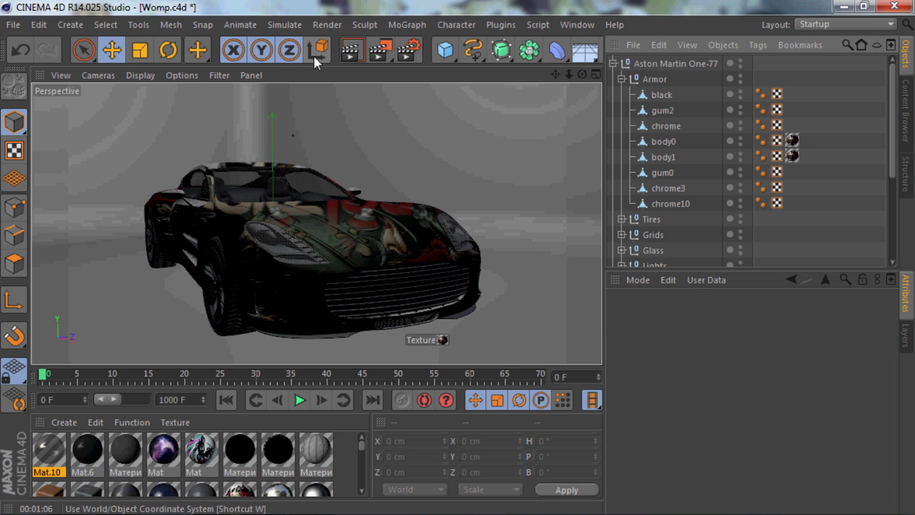
left_click(350, 47)
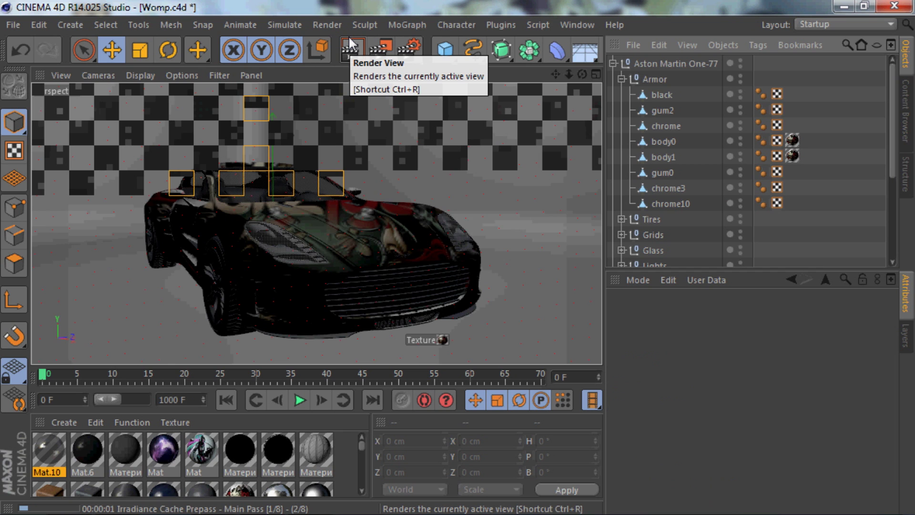